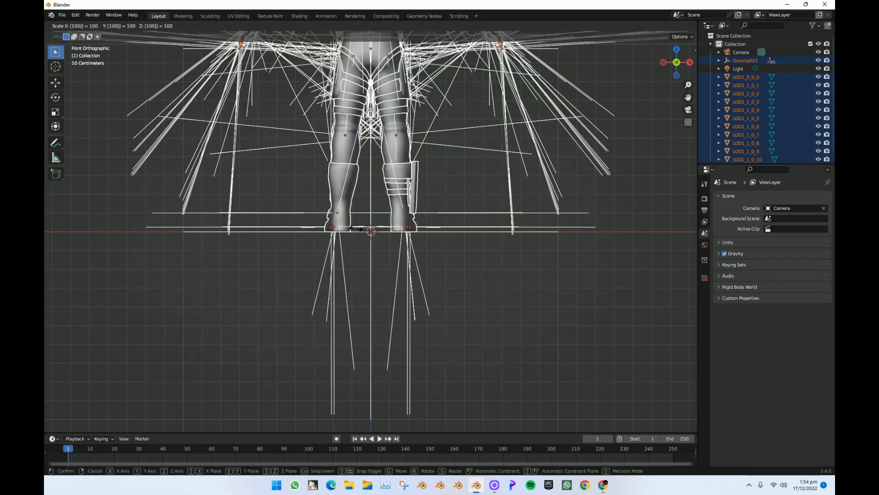
- Apply the scale factor of 100 to the selected character objects and delete the Dummy001 hierarchy
{"action": "key", "text": "Return"}
{"action": "left_click", "coordinate": [729, 60]}
{"action": "key", "text": "ctrl+KP_Add"}
{"action": "key", "text": "Delete"}
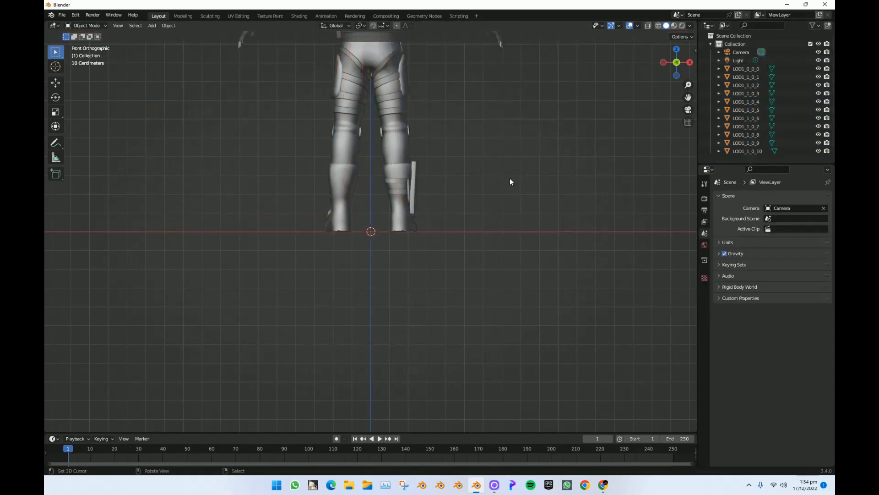
- Select the face mask mesh LOD1_1_0_2 and show its material nodes in the Shading workspace
{"action": "middle_click_drag", "start_coordinate": [509, 182], "coordinate": [331, 215]}
{"action": "scroll", "coordinate": [435, 308], "scroll_direction": "up", "scroll_amount": 6}
{"action": "left_click", "coordinate": [332, 214]}
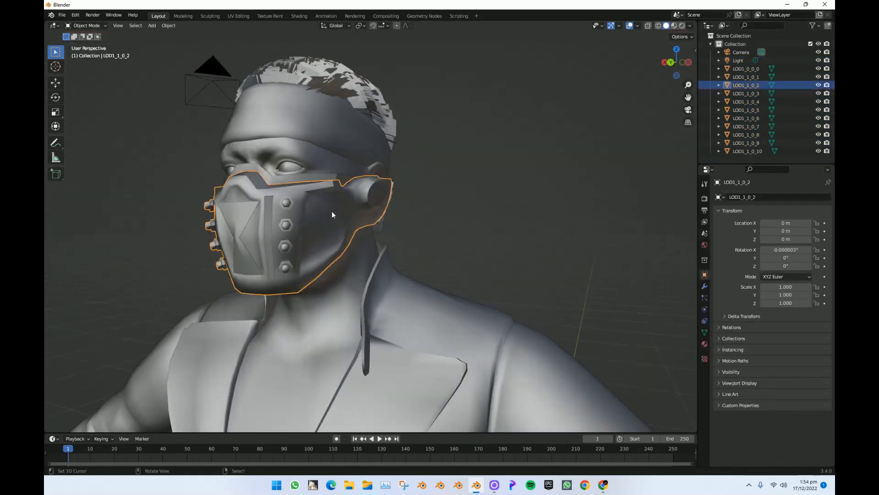
{"action": "left_click", "coordinate": [293, 16]}
{"action": "key", "text": "KP_Decimal"}
{"action": "scroll", "coordinate": [403, 166], "scroll_direction": "up", "scroll_amount": 2}
{"action": "middle_click_drag", "start_coordinate": [403, 167], "coordinate": [247, 135]}
{"action": "middle_click_drag", "start_coordinate": [366, 316], "coordinate": [460, 415]}
{"action": "scroll", "coordinate": [397, 299], "scroll_direction": "down", "scroll_amount": 1}
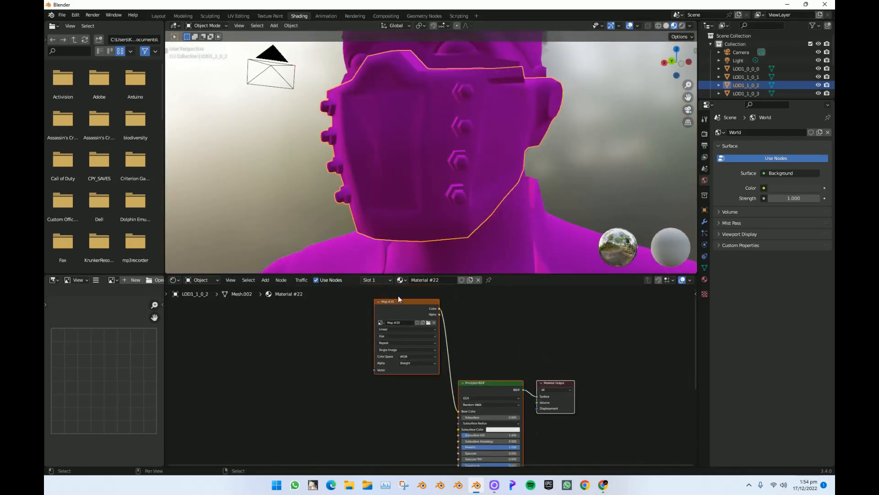
- Rearrange the Map #20 image node and the Principled BSDF node so they sit next to each other
{"action": "left_click_drag", "start_coordinate": [398, 300], "coordinate": [283, 394]}
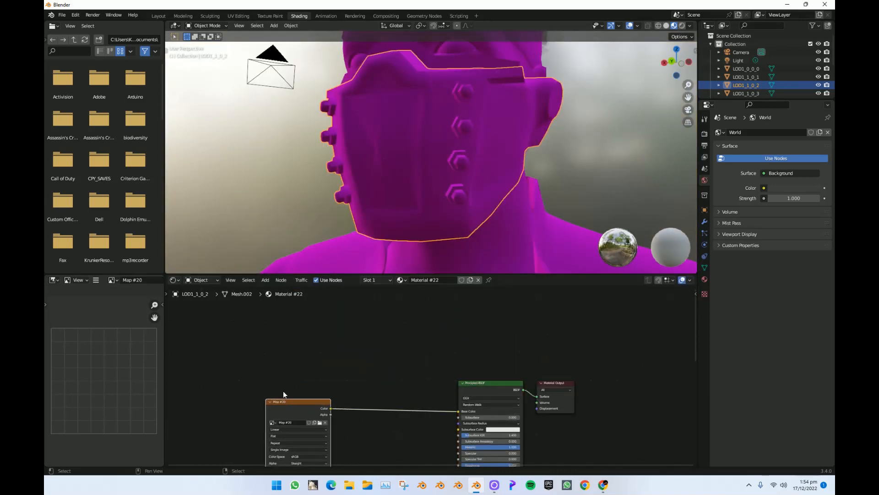
{"action": "scroll", "coordinate": [348, 365], "scroll_direction": "up", "scroll_amount": 2}
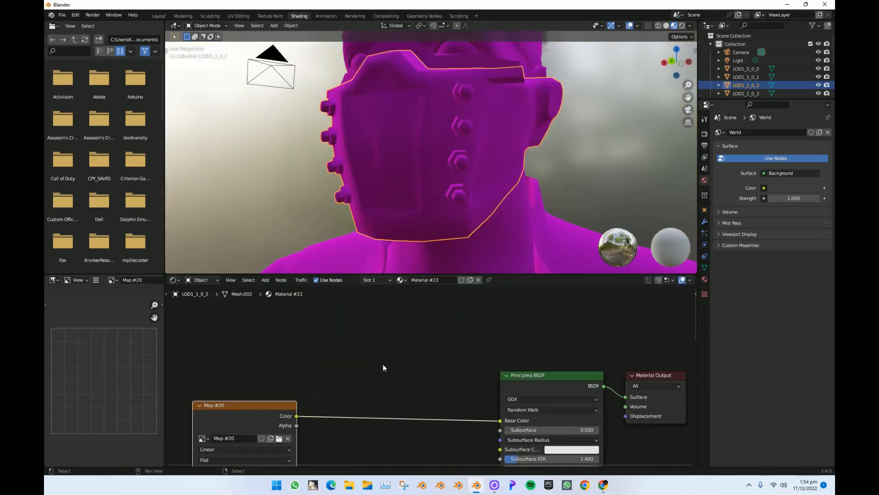
{"action": "left_click", "coordinate": [526, 387]}
{"action": "left_click_drag", "start_coordinate": [508, 377], "coordinate": [404, 365]}
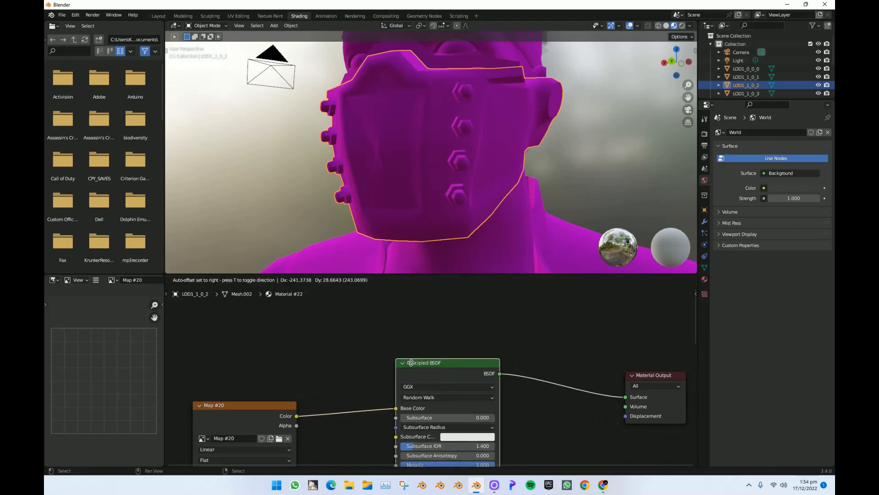
{"action": "middle_click_drag", "start_coordinate": [333, 418], "coordinate": [411, 339]}
{"action": "scroll", "coordinate": [411, 340], "scroll_direction": "up", "scroll_amount": 3}
{"action": "left_click", "coordinate": [352, 339]}
{"action": "middle_click_drag", "start_coordinate": [482, 333], "coordinate": [436, 378]}
{"action": "scroll", "coordinate": [436, 377], "scroll_direction": "down", "scroll_amount": 3}
{"action": "left_click_drag", "start_coordinate": [286, 374], "coordinate": [276, 351]}
- Lower the mask material's Metallic value to 0.486
{"action": "scroll", "coordinate": [277, 355], "scroll_direction": "up", "scroll_amount": 5}
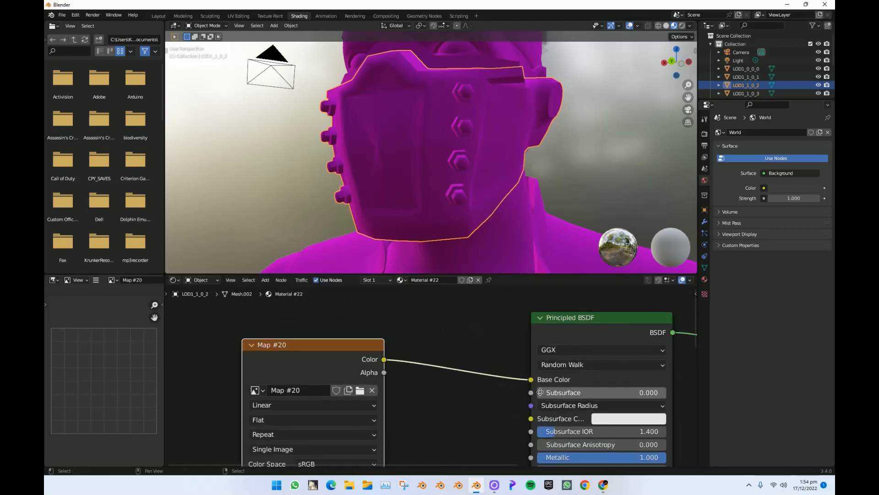
{"action": "middle_click_drag", "start_coordinate": [539, 391], "coordinate": [479, 342]}
{"action": "left_click_drag", "start_coordinate": [538, 415], "coordinate": [467, 416]}
{"action": "scroll", "coordinate": [509, 354], "scroll_direction": "down", "scroll_amount": 1}
{"action": "key", "text": "x"}
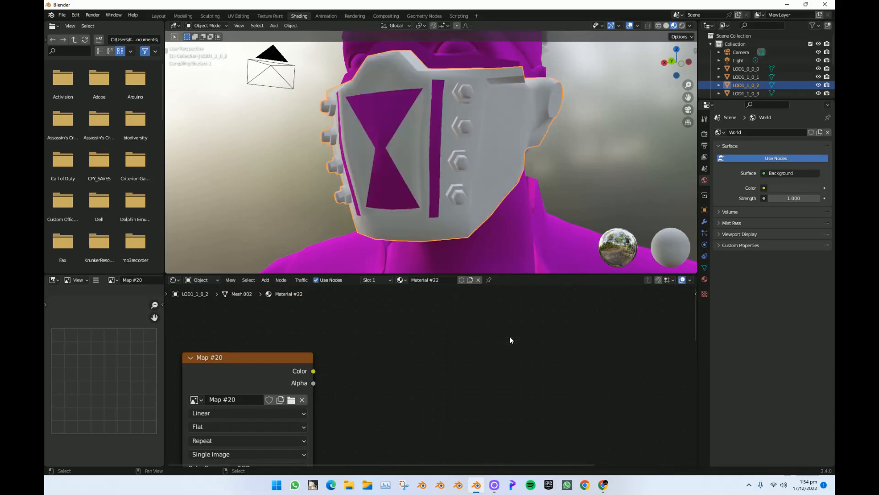
{"action": "left_click", "coordinate": [265, 369]}
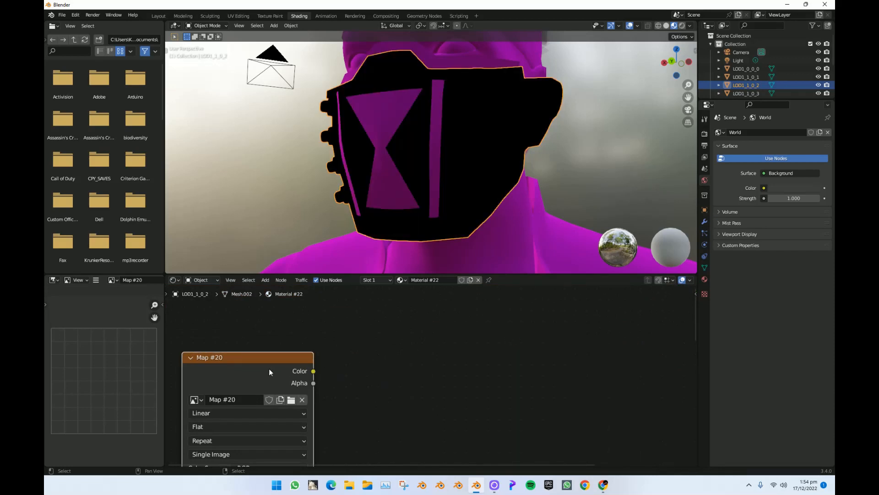
{"action": "key", "text": "x"}
{"action": "key", "text": "shift+a"}
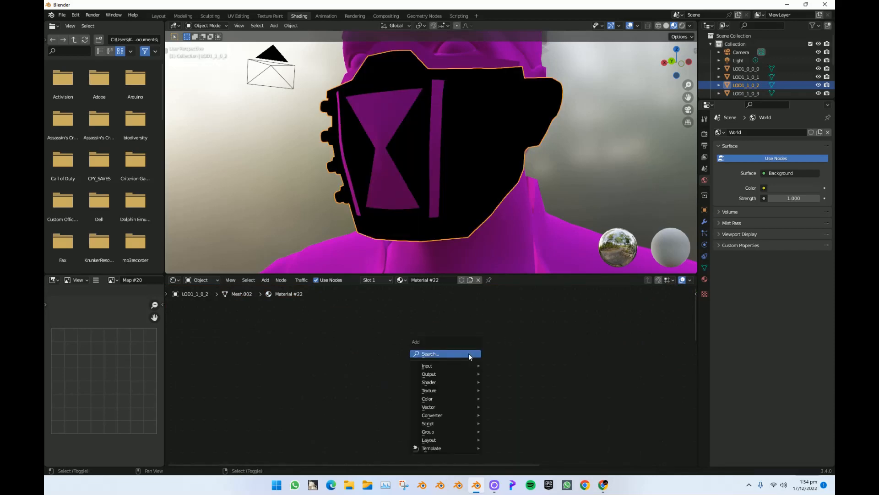
{"action": "left_click", "coordinate": [468, 353]}
{"action": "type", "text": "color"}
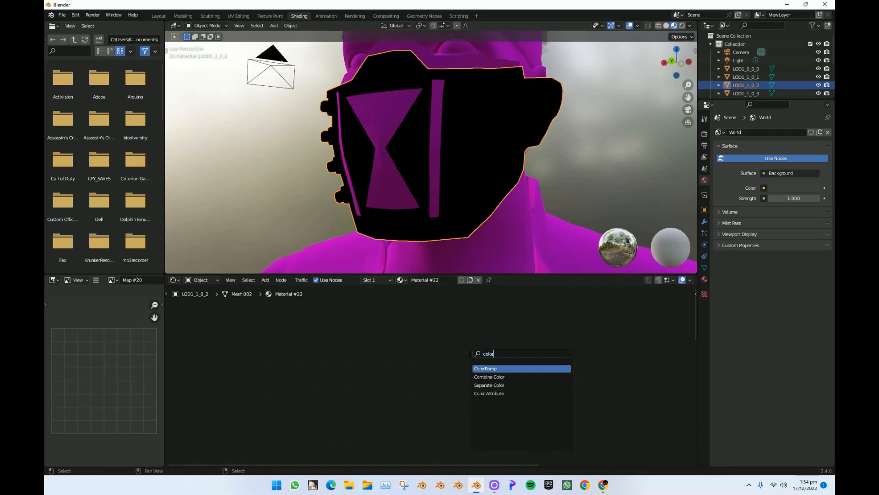
{"action": "key", "text": "Return"}
{"action": "key", "text": "x"}
{"action": "key", "text": "shift+a"}
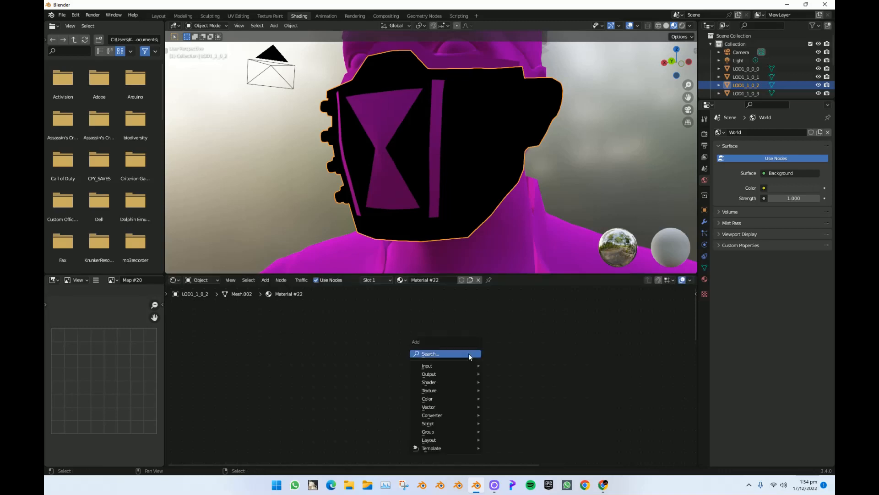
{"action": "key", "text": "ctrl+z"}
{"action": "key", "text": "ctrl+z"}
{"action": "key", "text": "ctrl+z"}
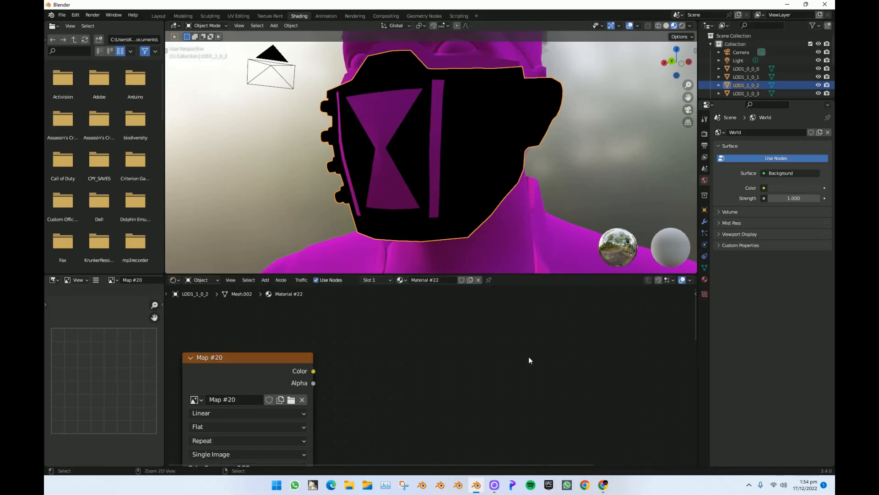
{"action": "key", "text": "ctrl+z"}
- Combine the Map #20 image node and the Principled BSDF into a node group
{"action": "left_click", "coordinate": [278, 373], "text": "shift"}
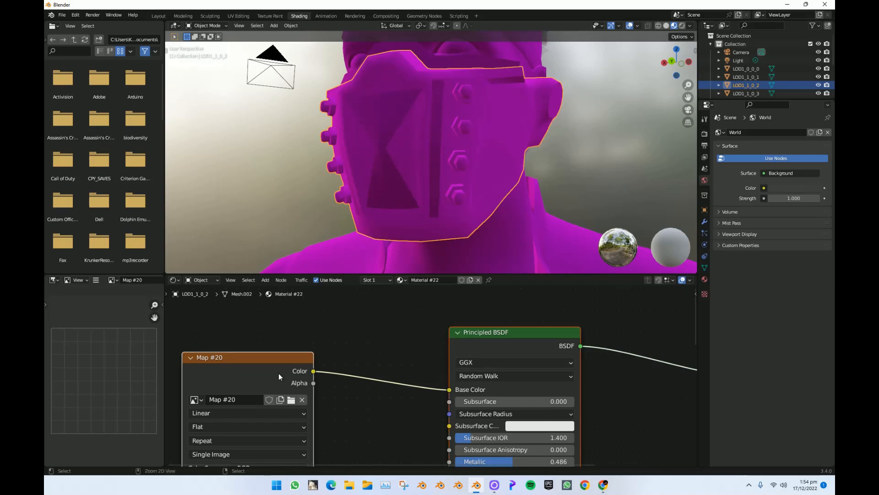
{"action": "key", "text": "ctrl+g"}
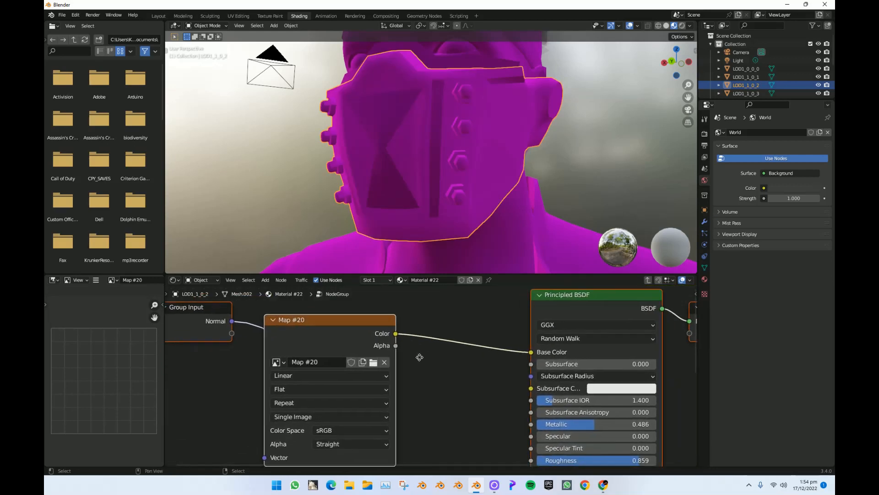
- Set the grouped Principled BSDF's Roughness to 0.500, Specular to 0.609 and Metallic to 0.000
{"action": "middle_click_drag", "start_coordinate": [345, 380], "coordinate": [400, 332]}
{"action": "scroll", "coordinate": [364, 332], "scroll_direction": "down", "scroll_amount": 2}
{"action": "middle_click_drag", "start_coordinate": [550, 394], "coordinate": [433, 396]}
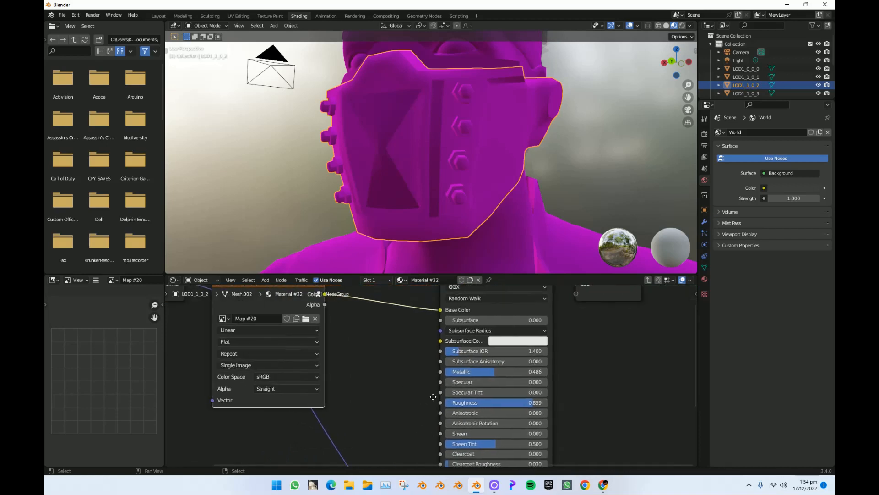
{"action": "scroll", "coordinate": [506, 390], "scroll_direction": "up", "scroll_amount": 3}
{"action": "left_click_drag", "start_coordinate": [529, 413], "coordinate": [485, 414]}
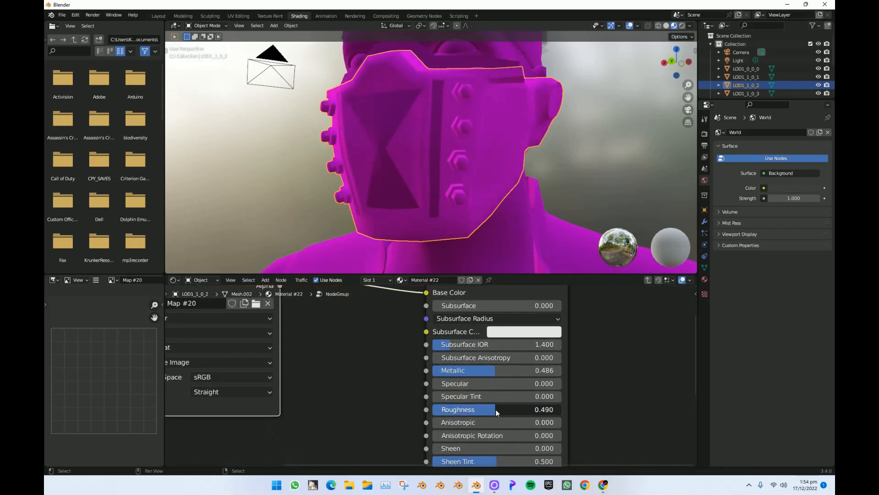
{"action": "key", "text": "Return"}
{"action": "left_click_drag", "start_coordinate": [496, 384], "coordinate": [512, 384]}
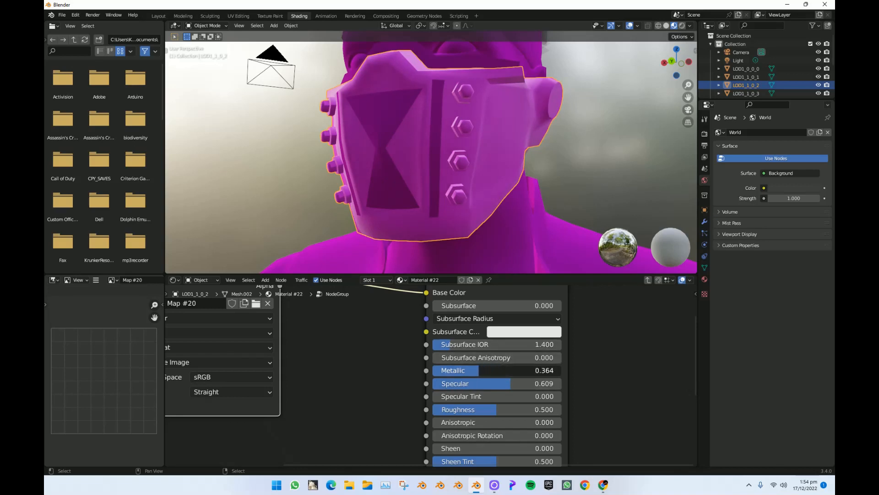
{"action": "scroll", "coordinate": [491, 372], "scroll_direction": "down", "scroll_amount": 8}
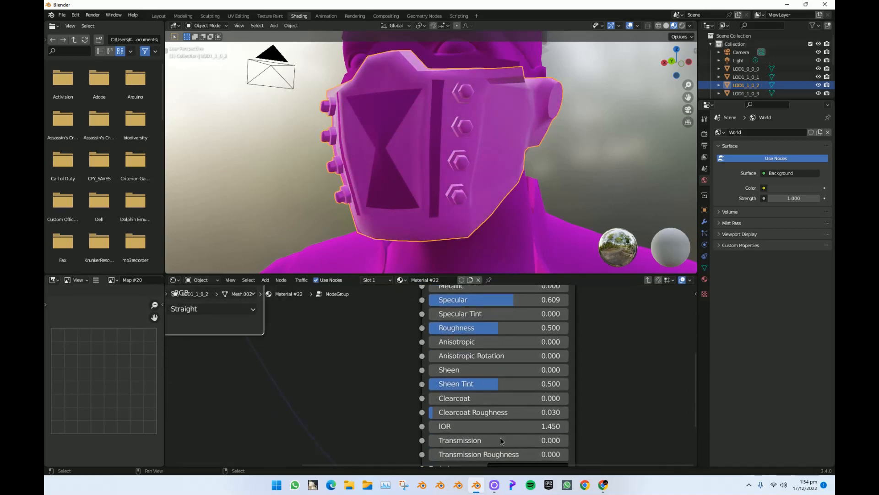
- Load p3dm.ru_Spider_Mask_Effect.dds into the Map #20 image node
{"action": "middle_click_drag", "start_coordinate": [378, 349], "coordinate": [604, 335]}
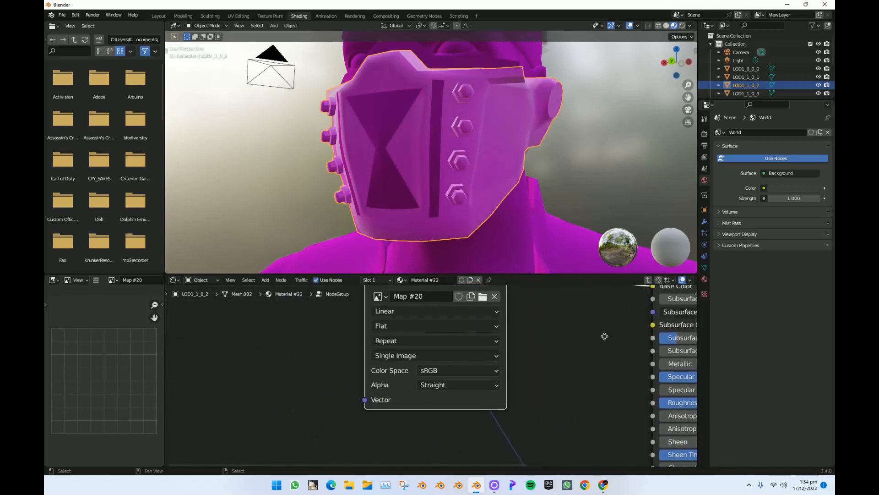
{"action": "middle_click_drag", "start_coordinate": [477, 320], "coordinate": [503, 376]}
{"action": "scroll", "coordinate": [498, 368], "scroll_direction": "down", "scroll_amount": 1}
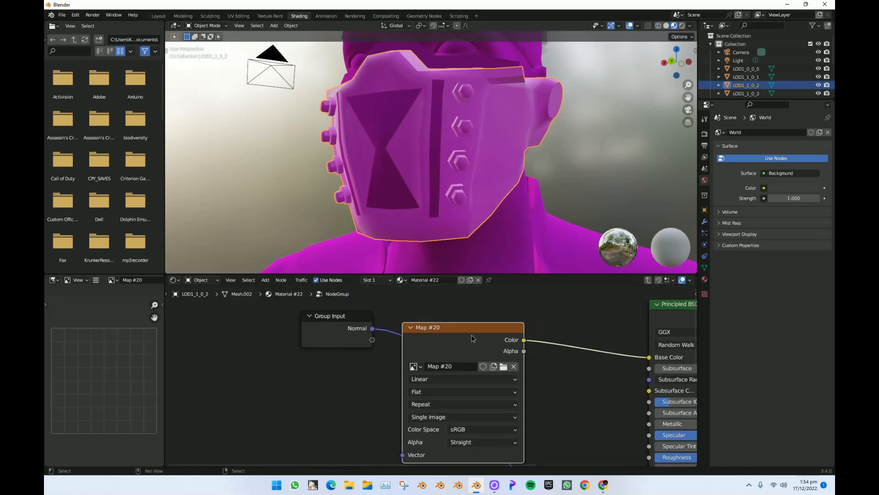
{"action": "left_click", "coordinate": [503, 367]}
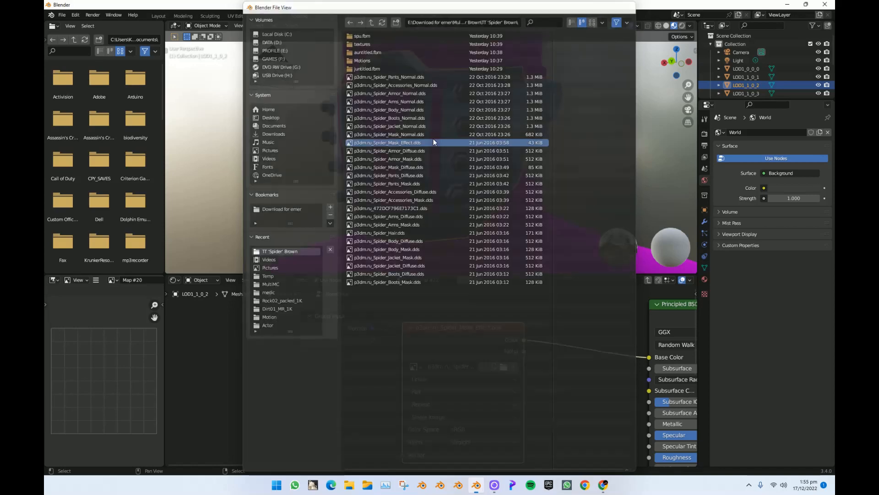
{"action": "double_click", "coordinate": [433, 139]}
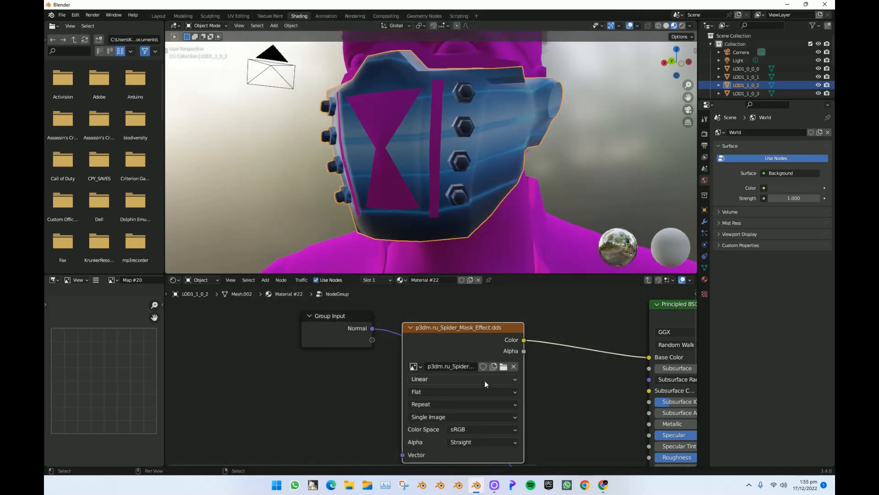
- Replace the mask's image texture with p3dm.ru_Spider_Mask_Diffuse.dds
{"action": "left_click", "coordinate": [503, 366]}
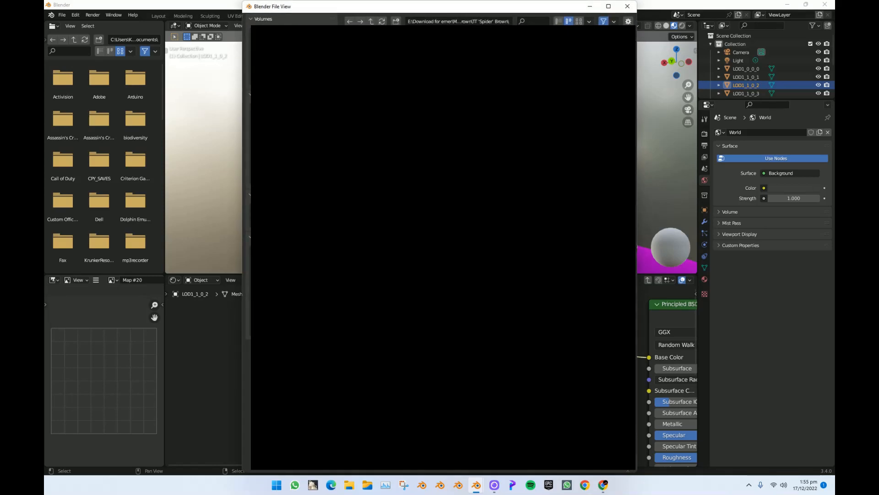
{"action": "double_click", "coordinate": [433, 131]}
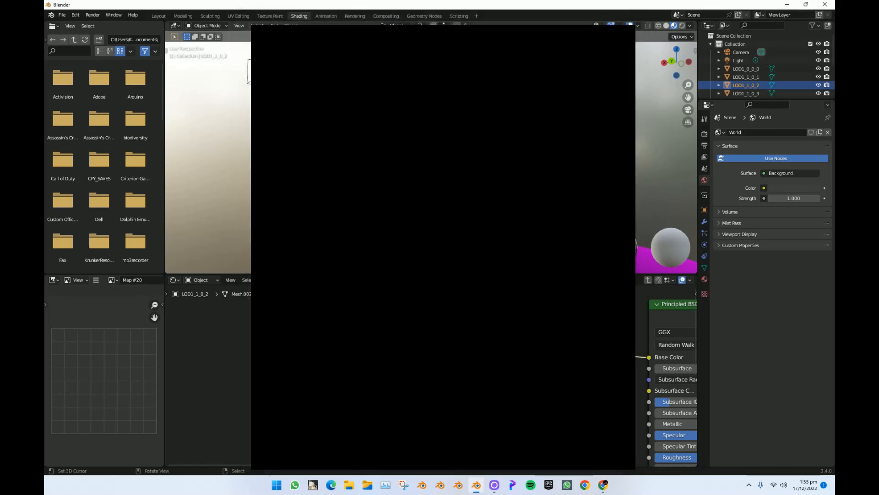
- Delete the magenta hourglass and stripe mesh LOD1_0_0_0 that overlaps the front of the mask
{"action": "middle_click_drag", "start_coordinate": [440, 197], "coordinate": [480, 189]}
{"action": "key", "text": "Tab"}
{"action": "scroll", "coordinate": [431, 138], "scroll_direction": "up", "scroll_amount": 1}
{"action": "key", "text": "Tab"}
{"action": "right_click", "coordinate": [430, 137]}
{"action": "key", "text": "Delete"}
- Examine the character's other meshes, including the jacket and headband, and their materials
{"action": "scroll", "coordinate": [480, 188], "scroll_direction": "down", "scroll_amount": 4}
{"action": "middle_click_drag", "start_coordinate": [479, 225], "coordinate": [474, 165], "text": "shift"}
{"action": "left_click", "coordinate": [388, 194]}
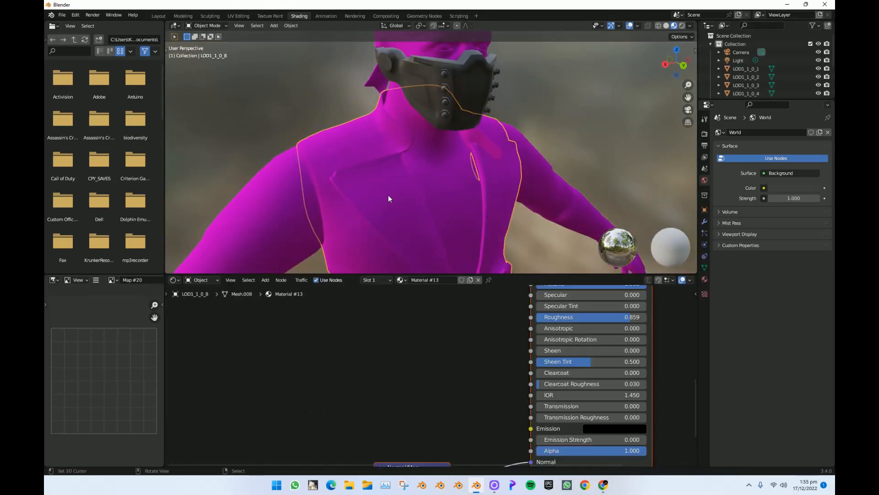
{"action": "middle_click_drag", "start_coordinate": [407, 199], "coordinate": [395, 255]}
{"action": "scroll", "coordinate": [396, 254], "scroll_direction": "up", "scroll_amount": 4}
{"action": "middle_click_drag", "start_coordinate": [488, 183], "coordinate": [440, 164]}
{"action": "scroll", "coordinate": [433, 236], "scroll_direction": "down", "scroll_amount": 3}
{"action": "scroll", "coordinate": [432, 236], "scroll_direction": "down", "scroll_amount": 2}
{"action": "scroll", "coordinate": [441, 225], "scroll_direction": "up", "scroll_amount": 3}
{"action": "scroll", "coordinate": [441, 225], "scroll_direction": "up", "scroll_amount": 2}
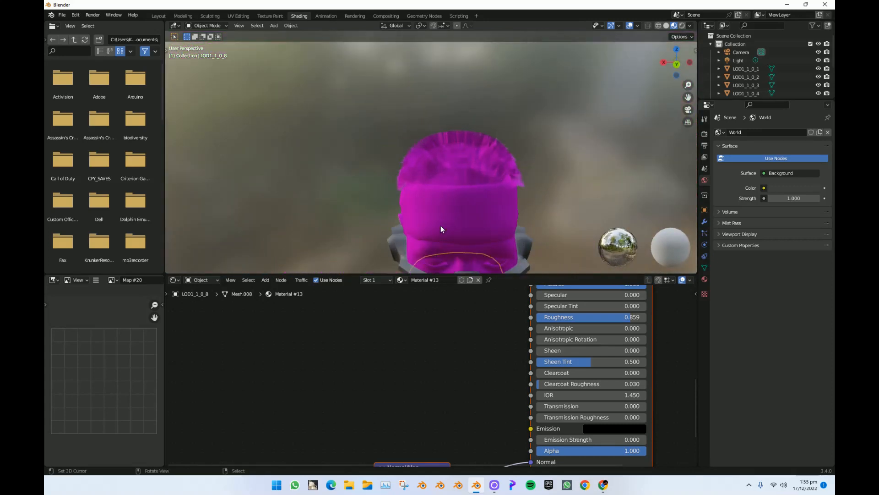
{"action": "left_click", "coordinate": [447, 227]}
{"action": "scroll", "coordinate": [481, 388], "scroll_direction": "down", "scroll_amount": 1}
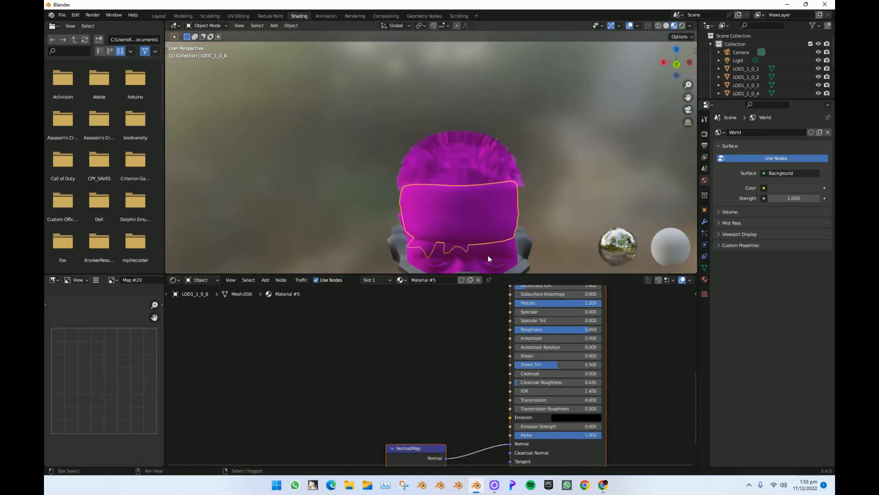
{"action": "scroll", "coordinate": [489, 242], "scroll_direction": "down", "scroll_amount": 2}
- Delete the Normal/Map nodes from the mask's Material #22 and open its node group for editing
{"action": "left_click", "coordinate": [492, 227]}
{"action": "scroll", "coordinate": [551, 449], "scroll_direction": "down", "scroll_amount": 3}
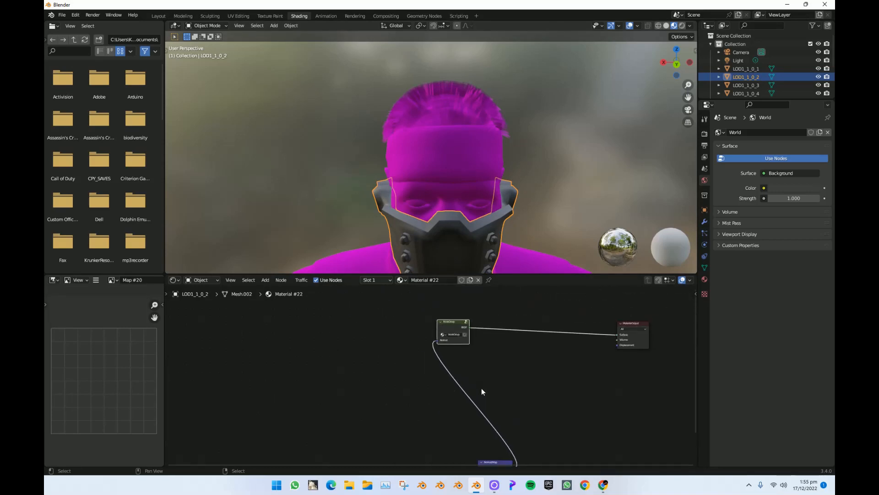
{"action": "middle_click_drag", "start_coordinate": [482, 388], "coordinate": [466, 325]}
{"action": "left_click_drag", "start_coordinate": [471, 409], "coordinate": [380, 328]}
{"action": "key", "text": "x"}
{"action": "left_click", "coordinate": [439, 336]}
{"action": "scroll", "coordinate": [442, 336], "scroll_direction": "up", "scroll_amount": 8}
{"action": "middle_click_drag", "start_coordinate": [441, 336], "coordinate": [444, 366]}
{"action": "key", "text": "Tab"}
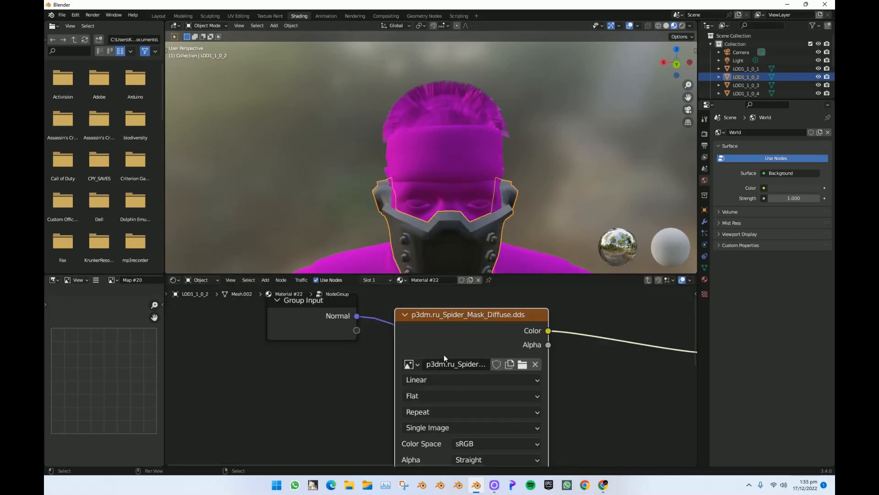
- Move the Group Input node clear of the diffuse texture node and cut its Normal link
{"action": "left_click_drag", "start_coordinate": [302, 301], "coordinate": [280, 356]}
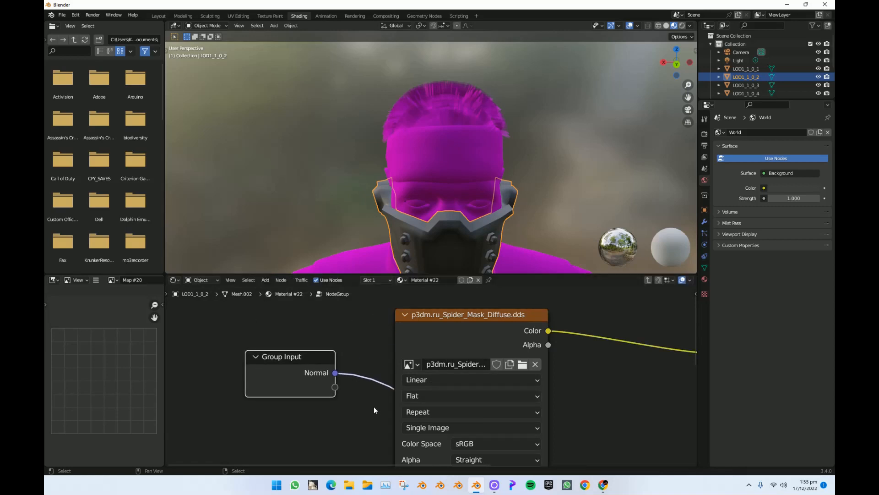
{"action": "right_click_drag", "start_coordinate": [376, 407], "coordinate": [373, 326], "text": "ctrl"}
- Add a Bump node between the mask's diffuse texture node and the Principled BSDF
{"action": "scroll", "coordinate": [402, 394], "scroll_direction": "down", "scroll_amount": 8}
{"action": "middle_click_drag", "start_coordinate": [474, 382], "coordinate": [421, 314]}
{"action": "key", "text": "shift+a"}
{"action": "left_click", "coordinate": [469, 362]}
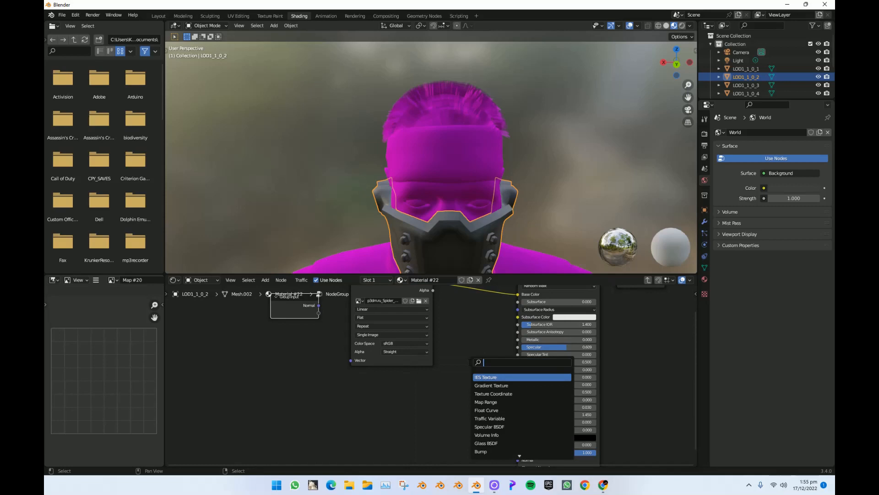
{"action": "type", "text": "bum"}
{"action": "left_click", "coordinate": [490, 377]}
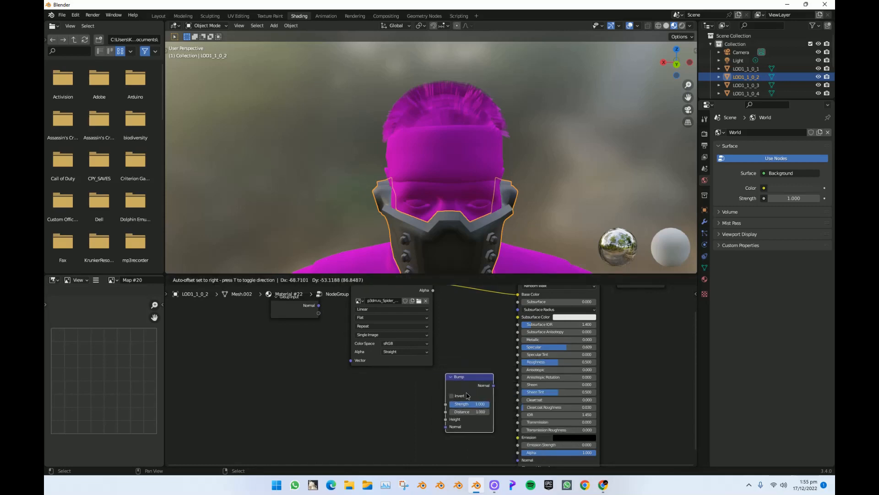
{"action": "left_click", "coordinate": [490, 377]}
{"action": "key", "text": "shift+d"}
{"action": "left_click", "coordinate": [355, 432]}
{"action": "middle_click_drag", "start_coordinate": [355, 432], "coordinate": [365, 404]}
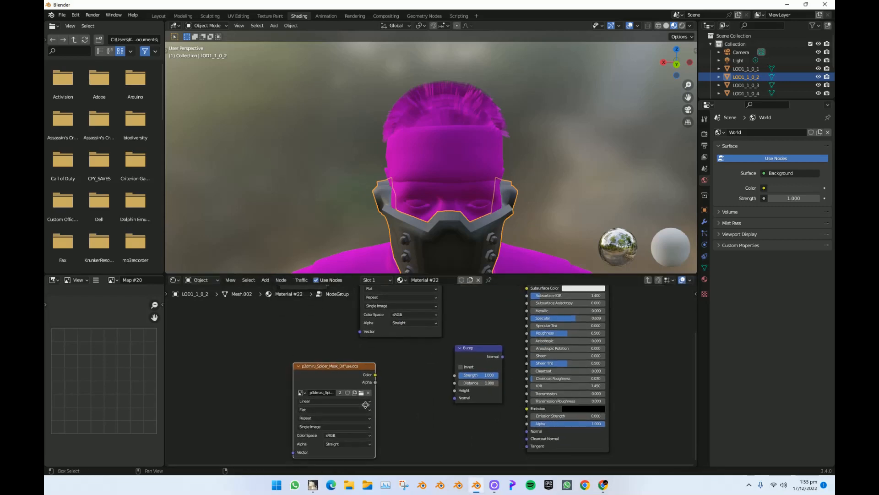
{"action": "scroll", "coordinate": [365, 403], "scroll_direction": "up", "scroll_amount": 2}
{"action": "left_click", "coordinate": [329, 397]}
{"action": "key", "text": "XF86AudioMute"}
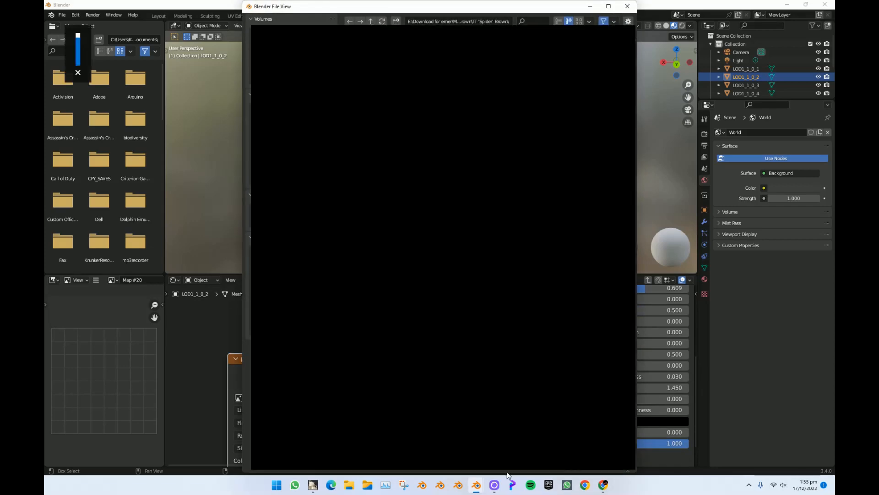
{"action": "left_click", "coordinate": [494, 485]}
{"action": "left_click", "coordinate": [494, 485]}
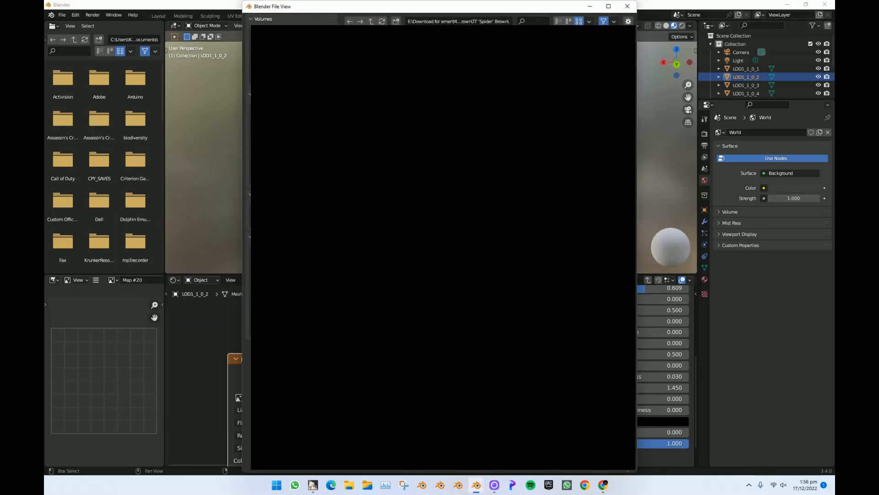
{"action": "left_click", "coordinate": [627, 7]}
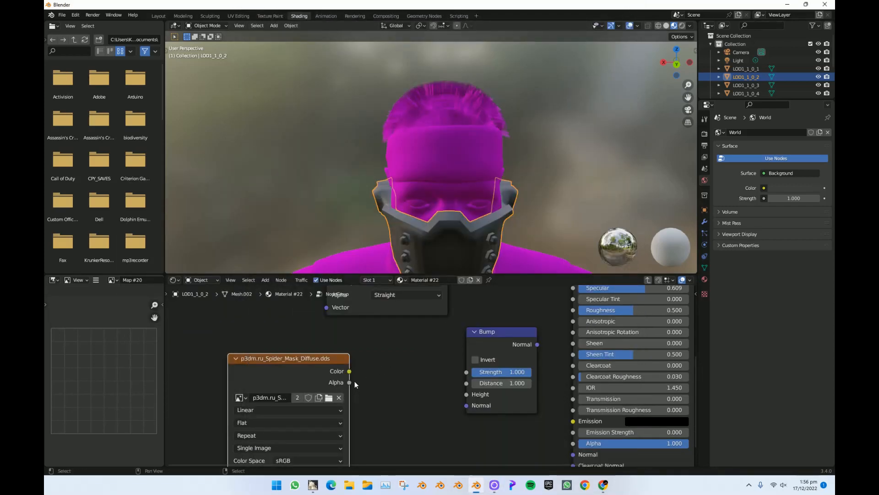
{"action": "key", "text": "x"}
- Move the mask's diffuse texture node beside the Bump node, then link its Color through Bump Height to the Principled BSDF's Normal
{"action": "scroll", "coordinate": [324, 364], "scroll_direction": "down", "scroll_amount": 5}
{"action": "left_click_drag", "start_coordinate": [386, 331], "coordinate": [337, 417]}
{"action": "scroll", "coordinate": [389, 389], "scroll_direction": "up", "scroll_amount": 6}
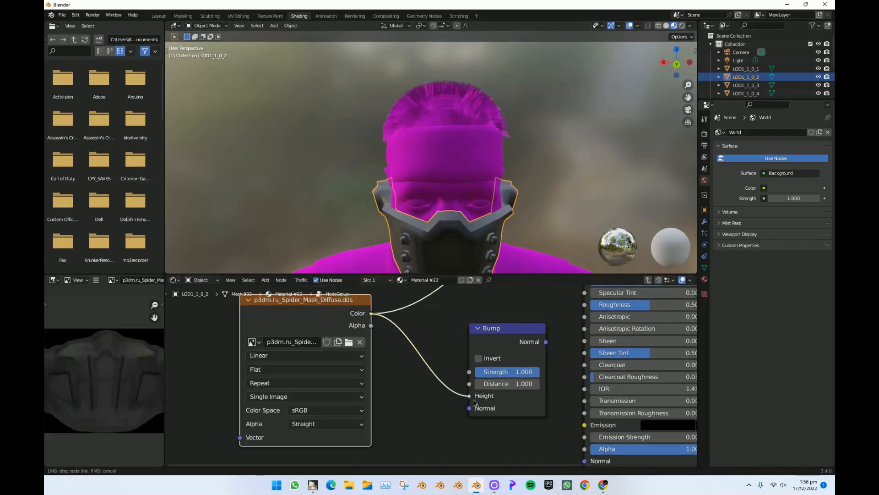
{"action": "left_click_drag", "start_coordinate": [545, 343], "coordinate": [585, 464]}
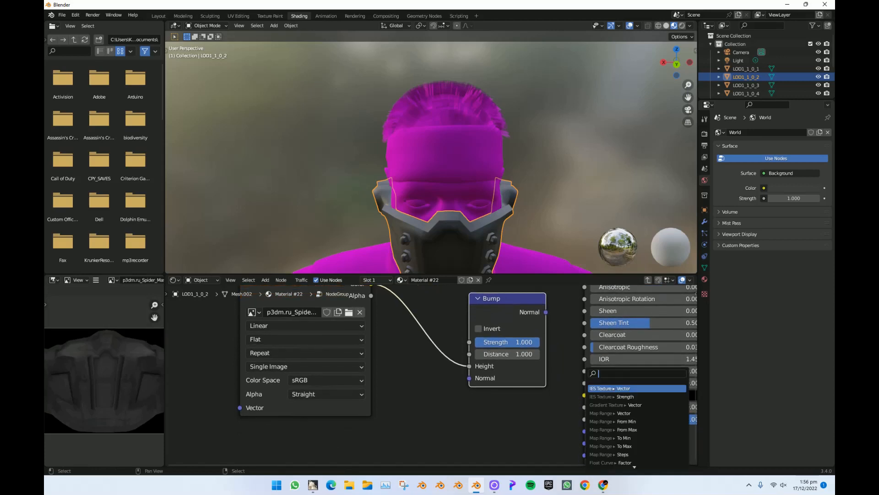
{"action": "left_click", "coordinate": [587, 406]}
{"action": "left_click_drag", "start_coordinate": [584, 431], "coordinate": [559, 365]}
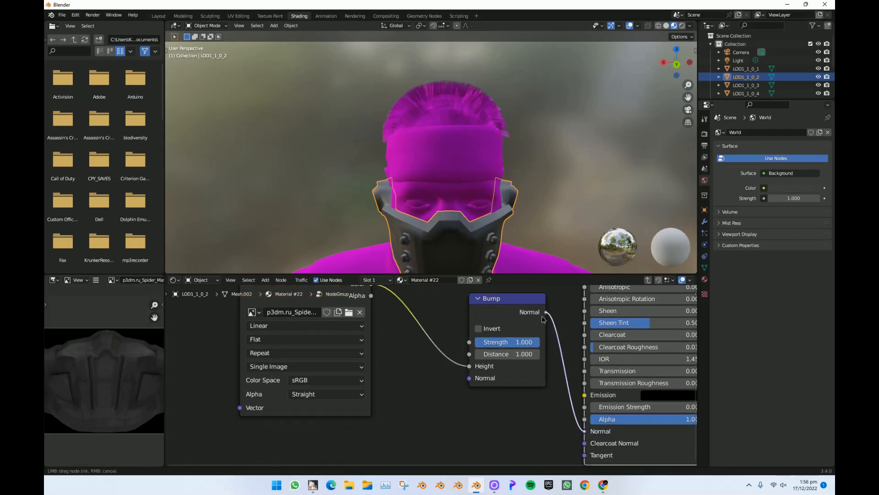
{"action": "left_click_drag", "start_coordinate": [542, 319], "coordinate": [543, 317]}
- Link the mask diffuse texture's Color to the Specular and Roughness inputs of the Principled BSDF
{"action": "middle_click_drag", "start_coordinate": [414, 396], "coordinate": [407, 477]}
{"action": "left_click_drag", "start_coordinate": [365, 364], "coordinate": [578, 330]}
{"action": "middle_click_drag", "start_coordinate": [440, 215], "coordinate": [444, 181]}
{"action": "scroll", "coordinate": [504, 270], "scroll_direction": "up", "scroll_amount": 3}
- Merge the Specular and Roughness links with a reroute and insert an RGB to BW node between the texture and the reroute
{"action": "key", "text": "shift+a"}
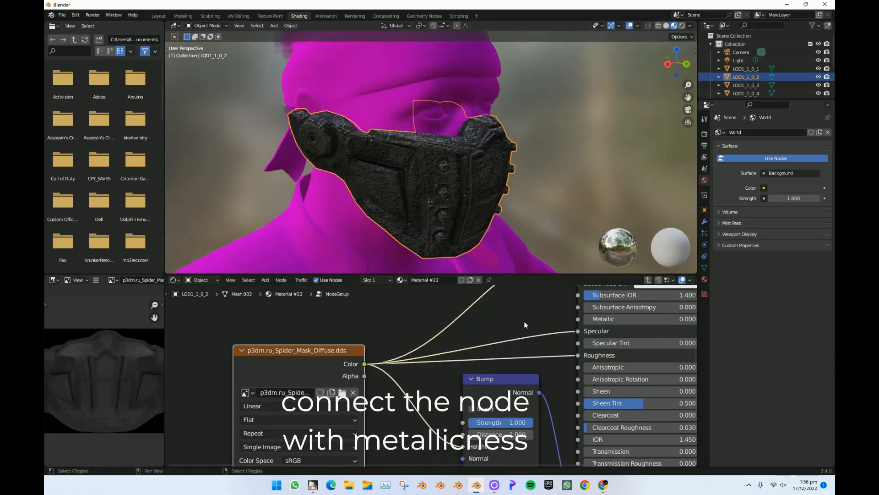
{"action": "right_click_drag", "start_coordinate": [539, 365], "coordinate": [543, 304], "text": "shift"}
{"action": "key", "text": "shift+a"}
{"action": "left_click", "coordinate": [543, 304]}
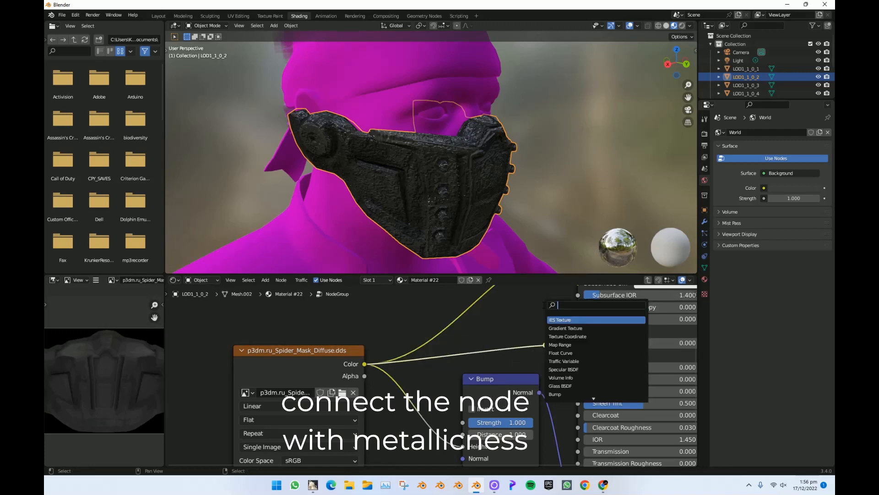
{"action": "type", "text": "bw"}
{"action": "left_click", "coordinate": [563, 318]}
{"action": "left_click", "coordinate": [445, 332]}
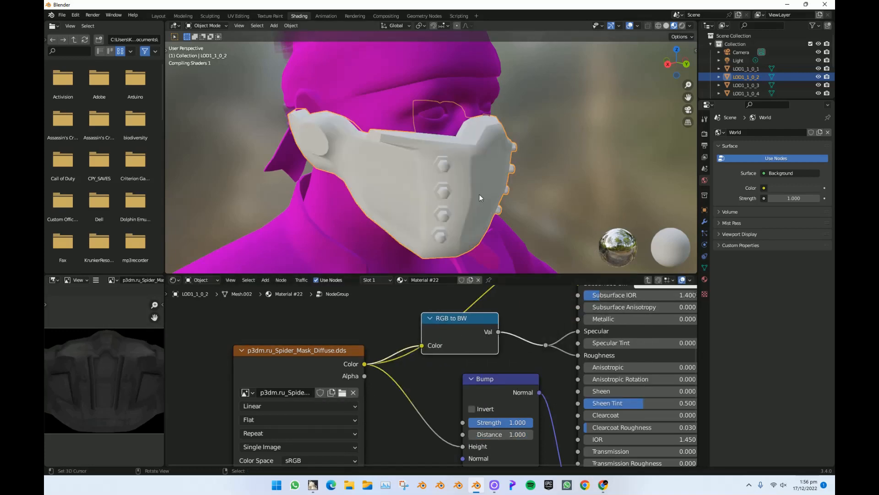
- Lower the mask's Bump strength to about 0.44 and reduce it slightly more while checking the surface up close
{"action": "middle_click_drag", "start_coordinate": [479, 194], "coordinate": [438, 178]}
{"action": "scroll", "coordinate": [437, 178], "scroll_direction": "up", "scroll_amount": 5}
{"action": "middle_click_drag", "start_coordinate": [513, 187], "coordinate": [479, 238]}
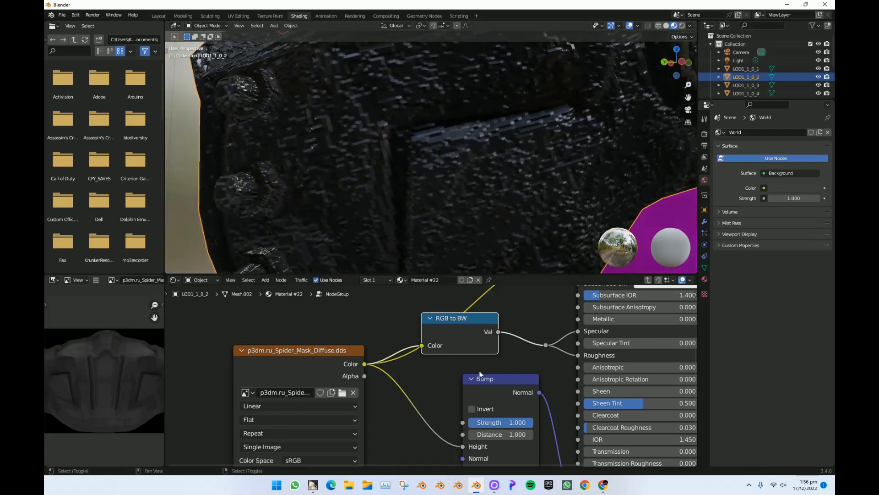
{"action": "scroll", "coordinate": [480, 375], "scroll_direction": "up", "scroll_amount": 2}
{"action": "left_click_drag", "start_coordinate": [550, 313], "coordinate": [491, 313]}
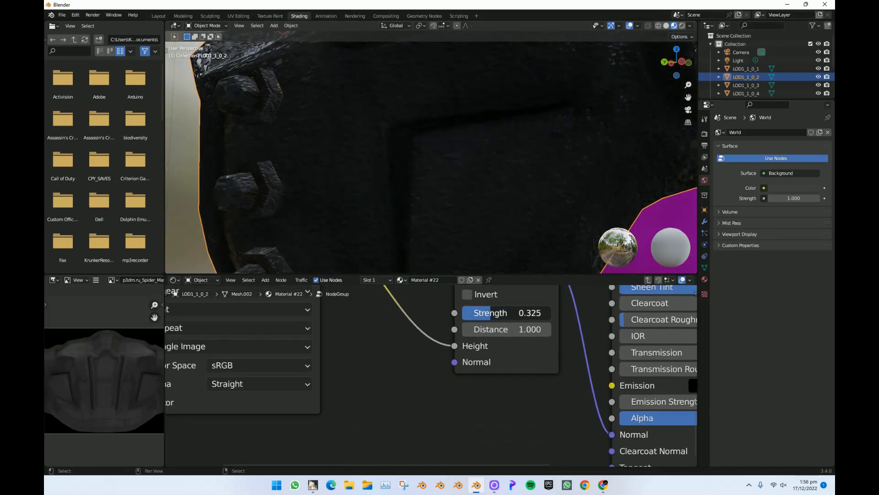
{"action": "scroll", "coordinate": [422, 190], "scroll_direction": "down", "scroll_amount": 7}
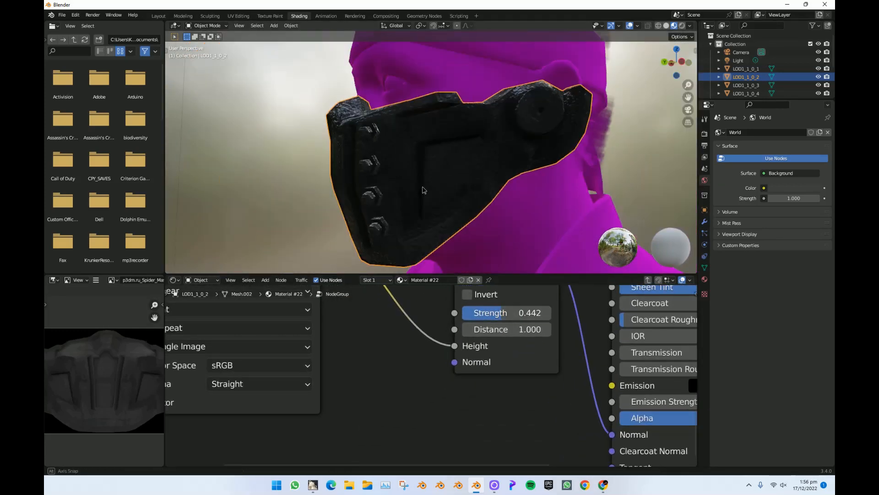
{"action": "middle_click_drag", "start_coordinate": [422, 190], "coordinate": [566, 204]}
{"action": "scroll", "coordinate": [567, 204], "scroll_direction": "up", "scroll_amount": 5}
{"action": "left_click_drag", "start_coordinate": [500, 313], "coordinate": [485, 312]}
- Set the mask diffuse texture's interpolation to Cubic and leave the node group
{"action": "middle_click_drag", "start_coordinate": [222, 365], "coordinate": [403, 418]}
{"action": "left_click", "coordinate": [360, 344]}
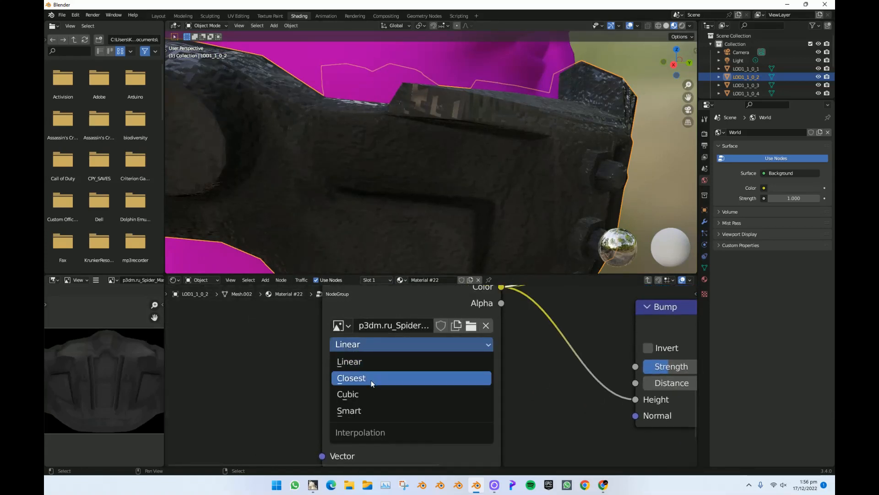
{"action": "left_click", "coordinate": [366, 394]}
{"action": "key", "text": "Tab"}
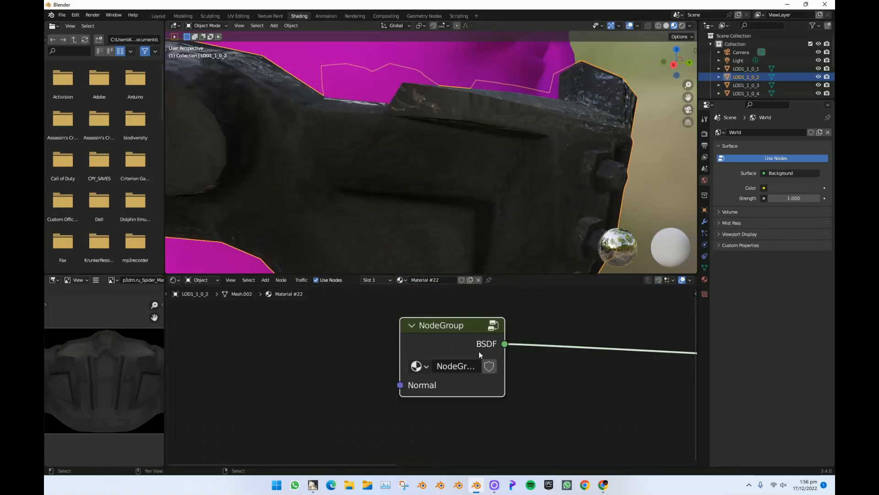
- Add a Material Output node to the head mesh's Material #12
{"action": "scroll", "coordinate": [479, 351], "scroll_direction": "up", "scroll_amount": 2}
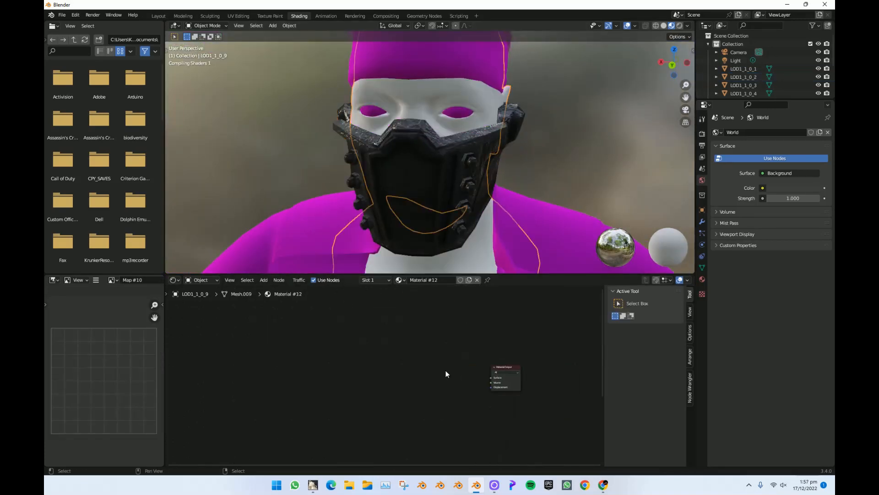
{"action": "key", "text": "shift+a"}
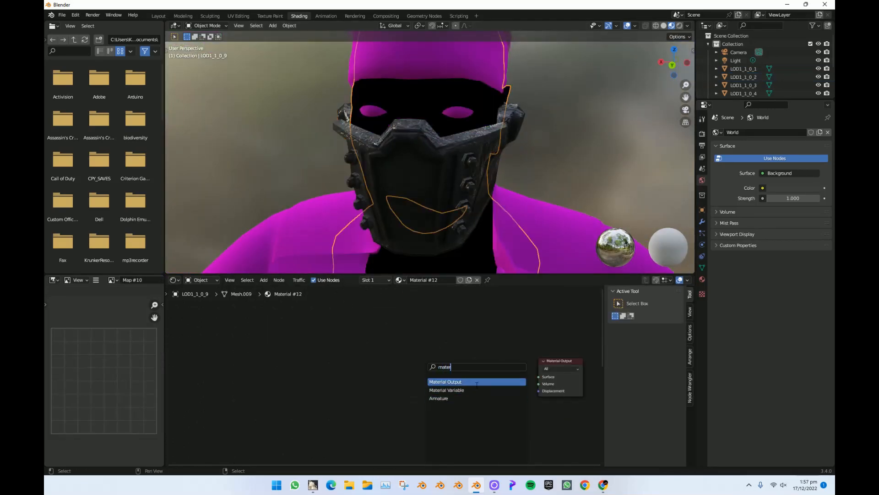
{"action": "left_click", "coordinate": [458, 369]}
{"action": "left_click", "coordinate": [471, 380]}
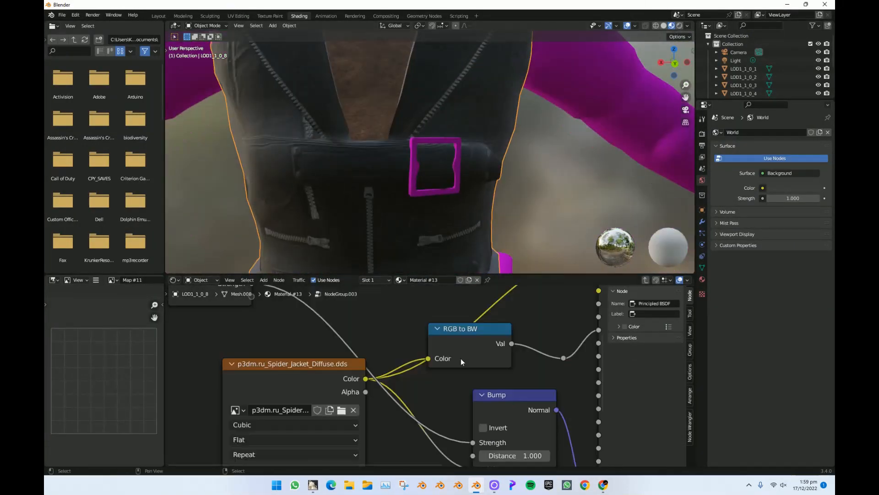
- Leave the jacket material's node group and open the image file browser for the texture node in Material #3
{"action": "key", "text": "Tab"}
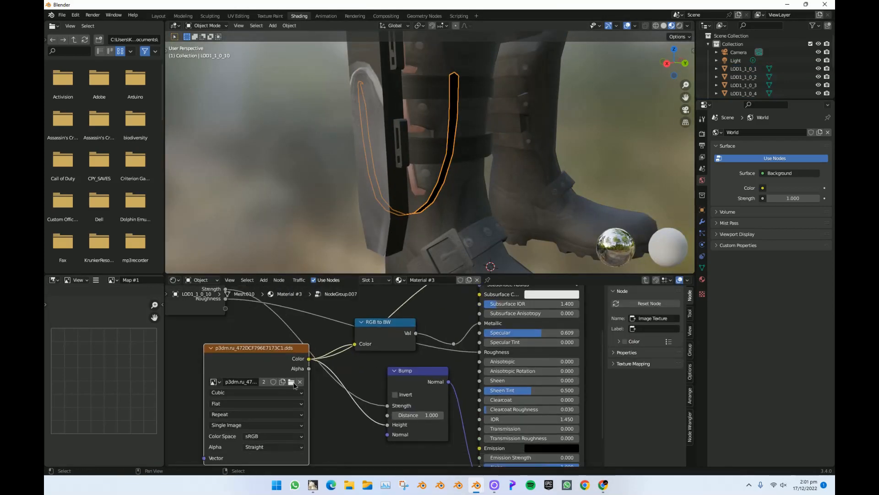
{"action": "left_click", "coordinate": [291, 382]}
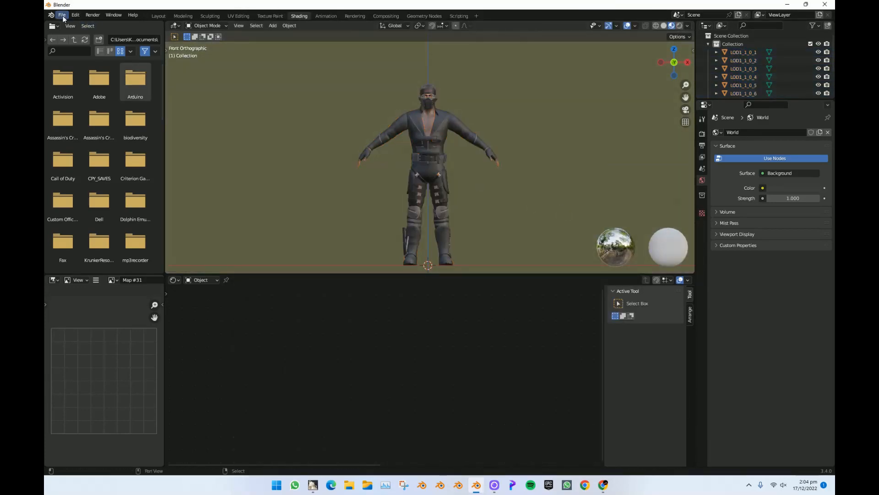
- Export the textured character as an FBX file named "spider not rigge" in the tutorial folder
{"action": "left_click", "coordinate": [63, 16]}
{"action": "mouse_move", "coordinate": [78, 135]}
{"action": "left_click", "coordinate": [192, 208]}
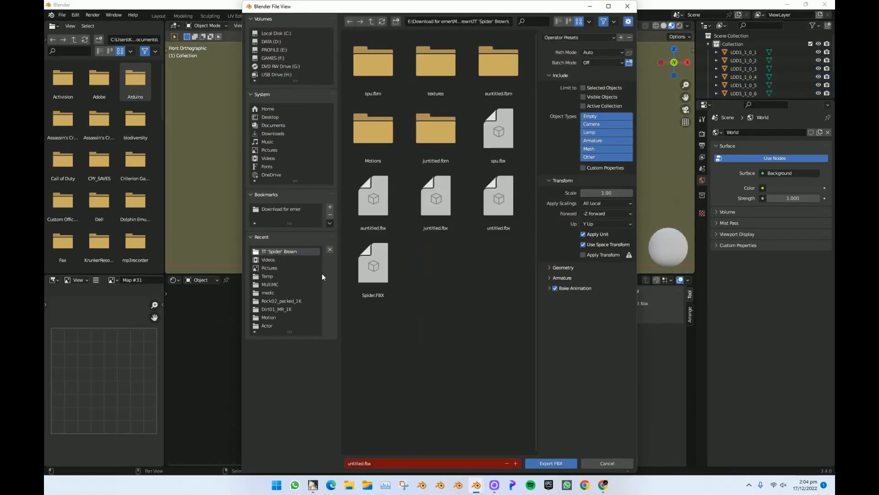
{"action": "left_click", "coordinate": [399, 462]}
{"action": "type", "text": "spi"}
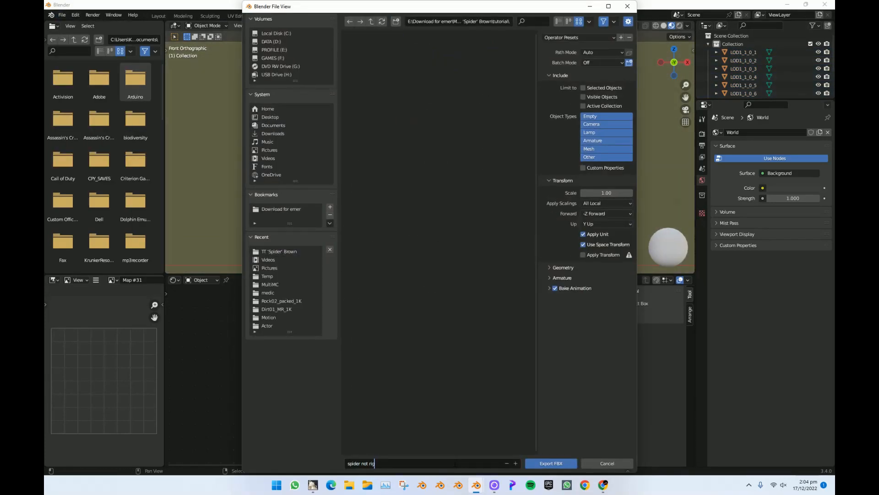
{"action": "type", "text": "der not rig"}
{"action": "key", "text": "Return"}
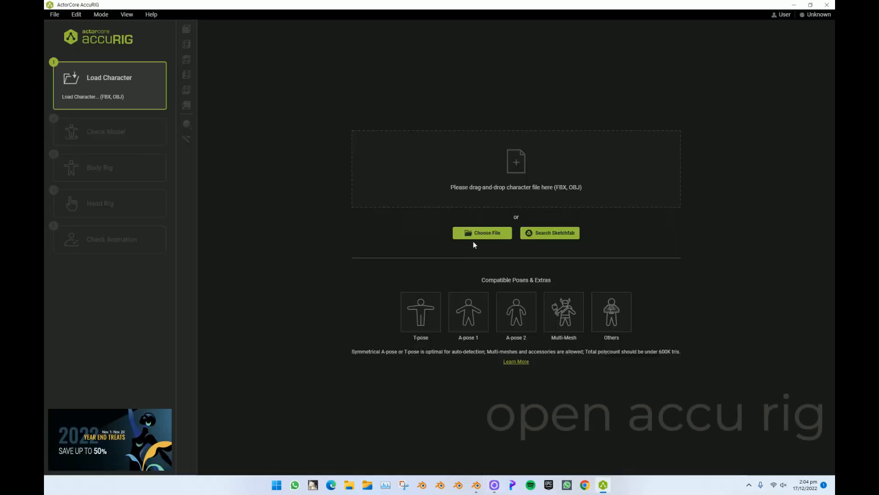
- In AccuRIG, load spider not rigge.fbx from the tutorial folder and generate its body rig joints
{"action": "left_click", "coordinate": [474, 232]}
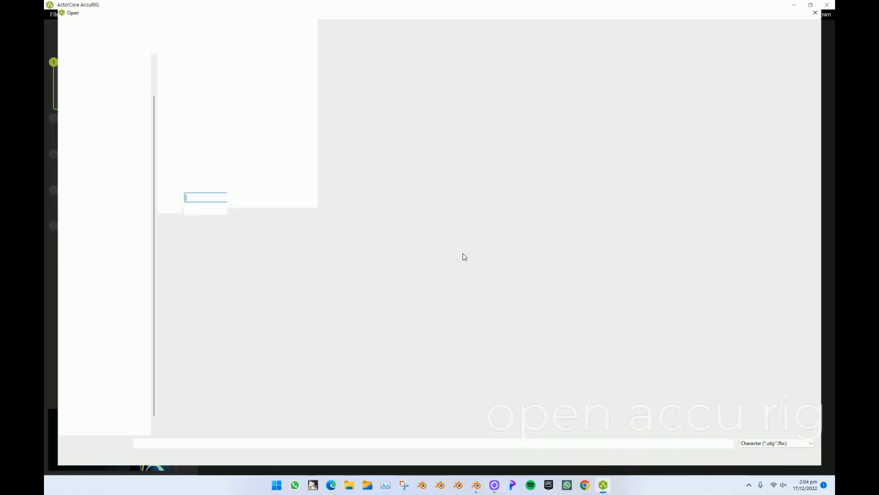
{"action": "double_click", "coordinate": [361, 78]}
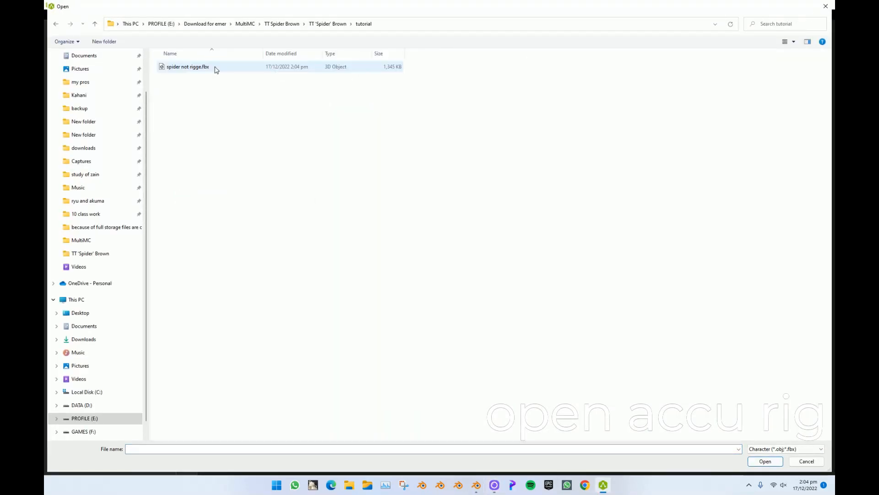
{"action": "double_click", "coordinate": [222, 70]}
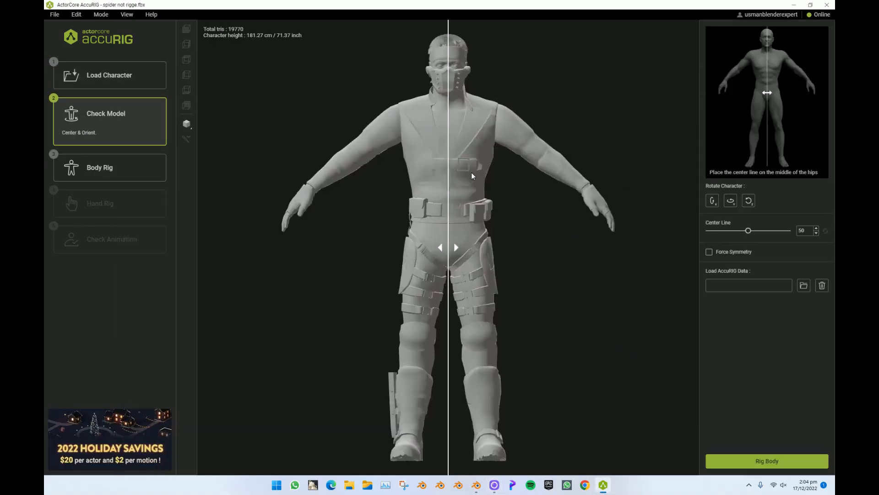
{"action": "left_click", "coordinate": [758, 461]}
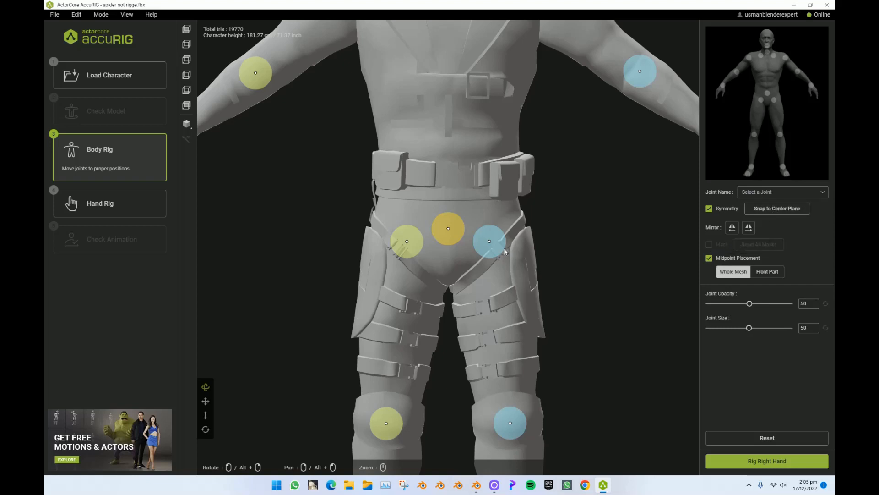
- Raise the knee joints slightly onto the kneepads in the front view, keeping Symmetry on
{"action": "left_click", "coordinate": [451, 229]}
{"action": "scroll", "coordinate": [532, 351], "scroll_direction": "down", "scroll_amount": 2}
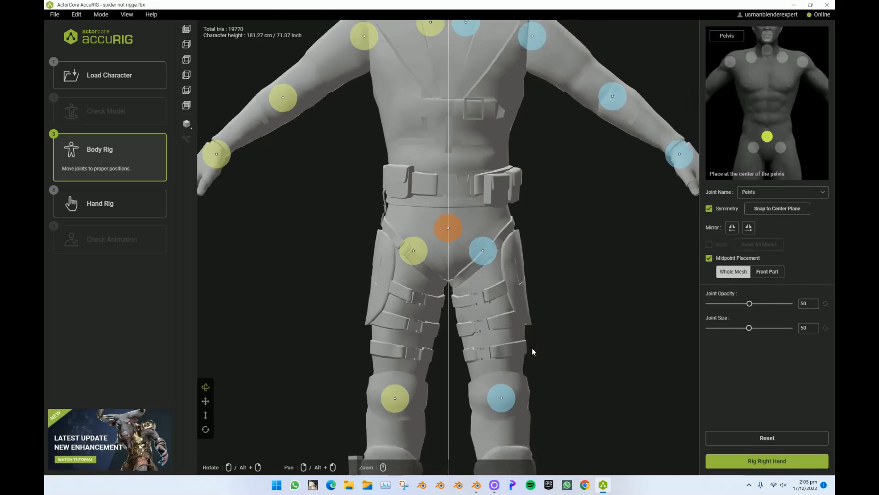
{"action": "left_click_drag", "start_coordinate": [499, 391], "coordinate": [499, 382]}
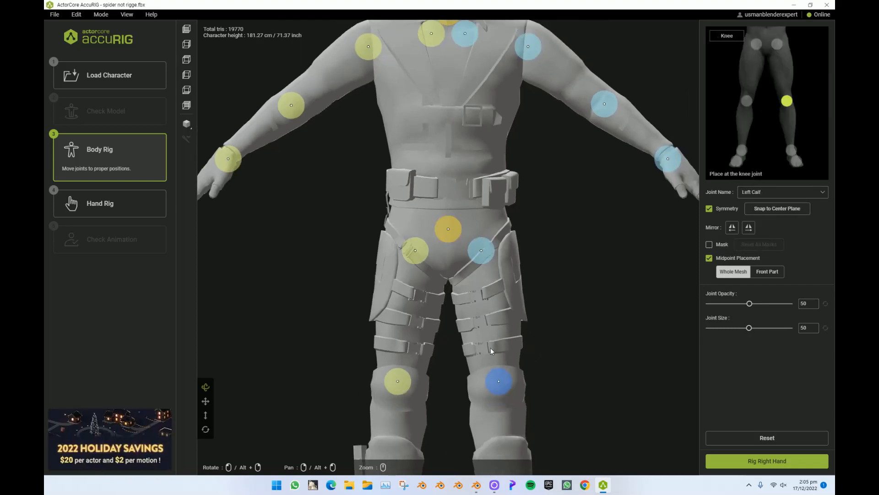
- In the side view, shift the left knee joint slightly backward and move the hip and toe base joints slightly forward
{"action": "left_click", "coordinate": [187, 46]}
{"action": "left_click_drag", "start_coordinate": [447, 249], "coordinate": [456, 250]}
{"action": "left_click_drag", "start_coordinate": [447, 91], "coordinate": [438, 98]}
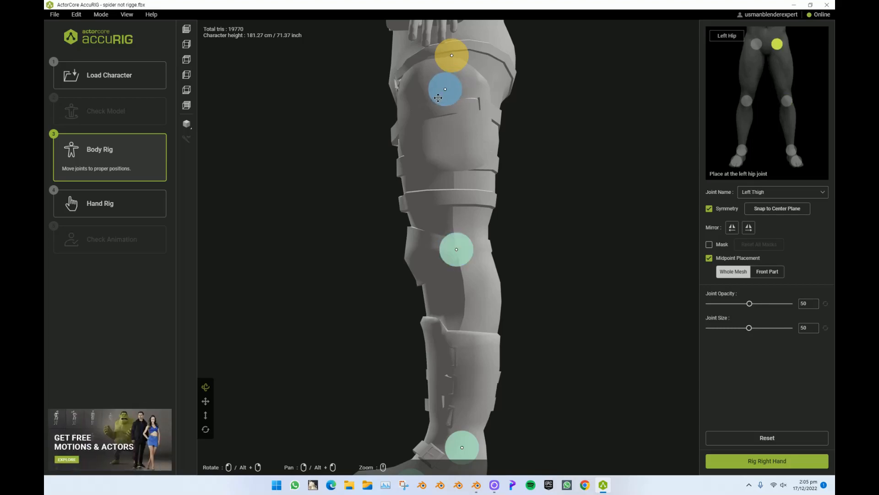
{"action": "scroll", "coordinate": [486, 319], "scroll_direction": "down", "scroll_amount": 2}
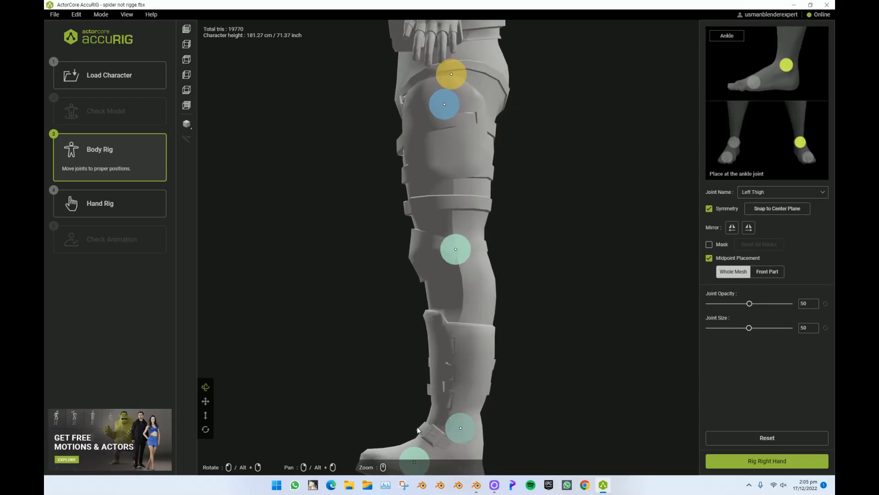
{"action": "scroll", "coordinate": [362, 326], "scroll_direction": "down", "scroll_amount": 2}
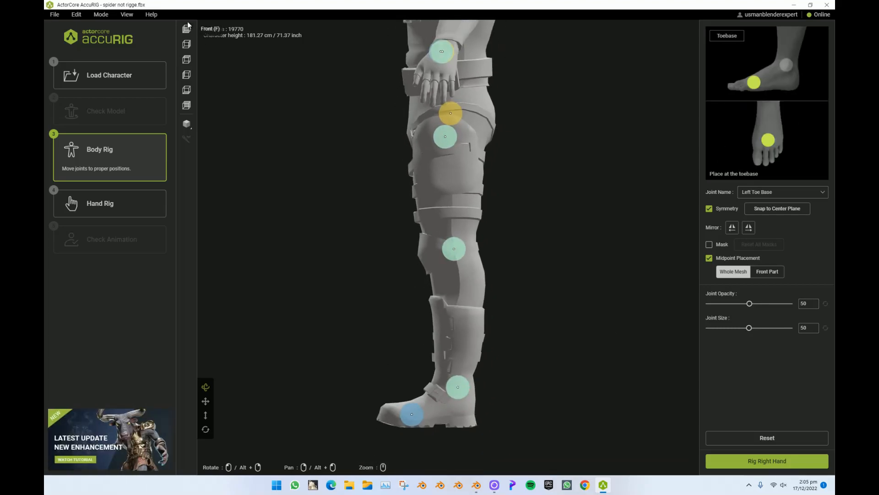
- In the front view, turn off Midpoint Placement and move the left hip joint outward from the centre line onto the upper thigh
{"action": "key", "text": "f"}
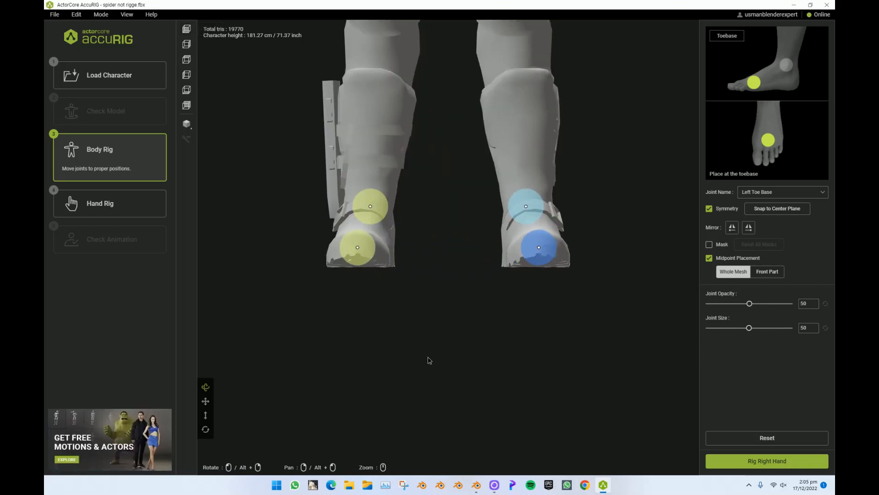
{"action": "scroll", "coordinate": [425, 248], "scroll_direction": "down", "scroll_amount": 3}
{"action": "scroll", "coordinate": [439, 195], "scroll_direction": "down", "scroll_amount": 3}
{"action": "left_click", "coordinate": [469, 316]}
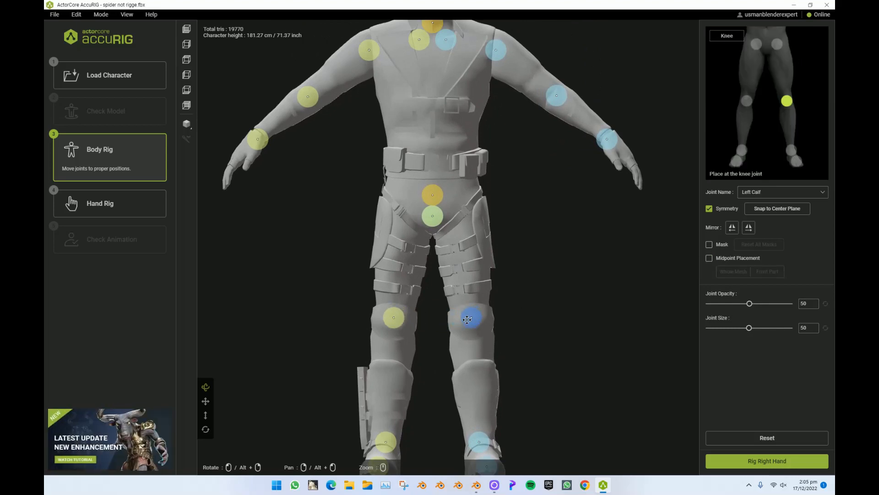
{"action": "left_click_drag", "start_coordinate": [442, 217], "coordinate": [470, 220]}
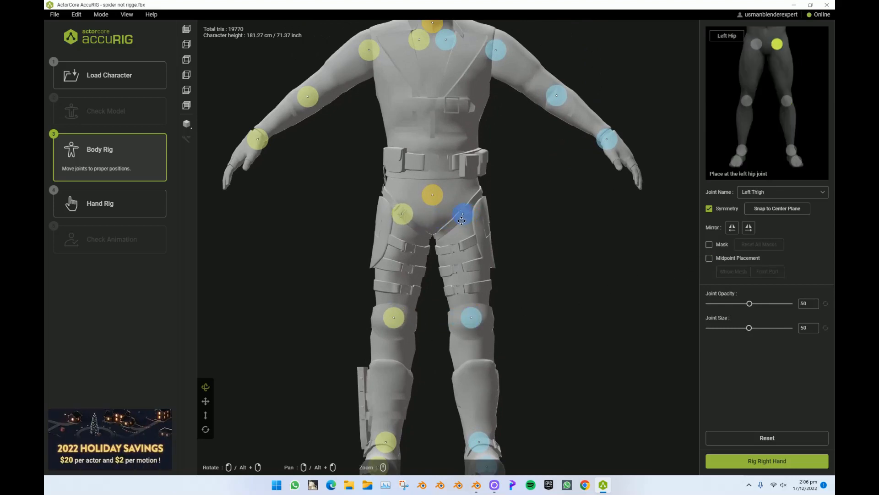
- In the side view, raise the neck joint slightly forward and move the head joint up and forward to just below the ear
{"action": "scroll", "coordinate": [526, 210], "scroll_direction": "up", "scroll_amount": 2}
{"action": "right_click_drag", "start_coordinate": [528, 203], "coordinate": [432, 464]}
{"action": "scroll", "coordinate": [403, 311], "scroll_direction": "up", "scroll_amount": 2}
{"action": "left_click_drag", "start_coordinate": [412, 270], "coordinate": [405, 266]}
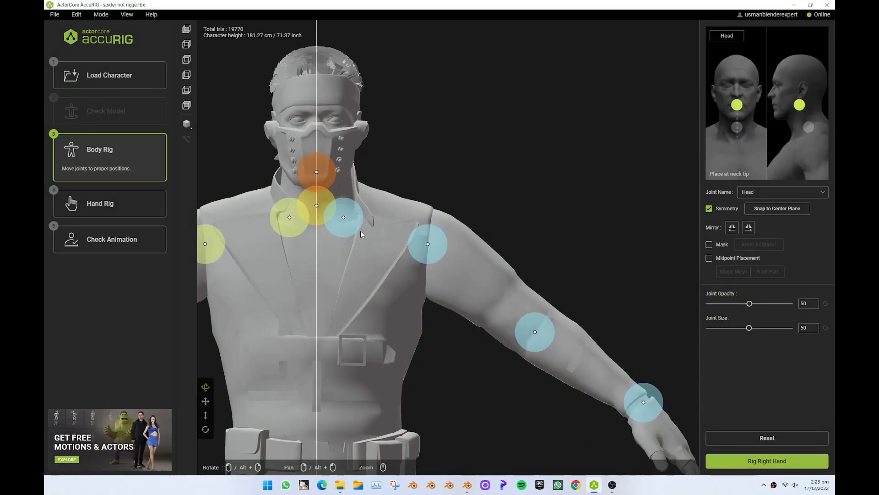
{"action": "left_click", "coordinate": [359, 220]}
{"action": "left_click", "coordinate": [328, 219]}
{"action": "left_click_drag", "start_coordinate": [398, 277], "coordinate": [280, 281]}
{"action": "left_click", "coordinate": [185, 45]}
{"action": "left_click_drag", "start_coordinate": [450, 241], "coordinate": [431, 236]}
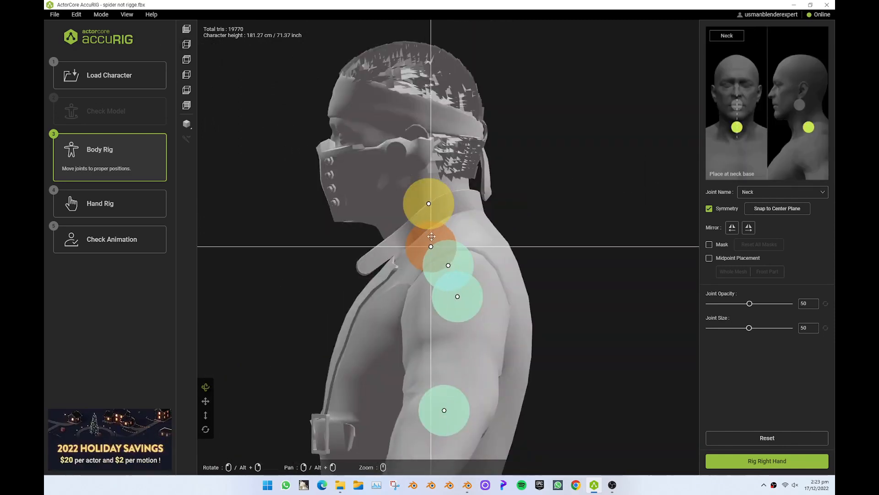
{"action": "left_click_drag", "start_coordinate": [430, 205], "coordinate": [404, 180]}
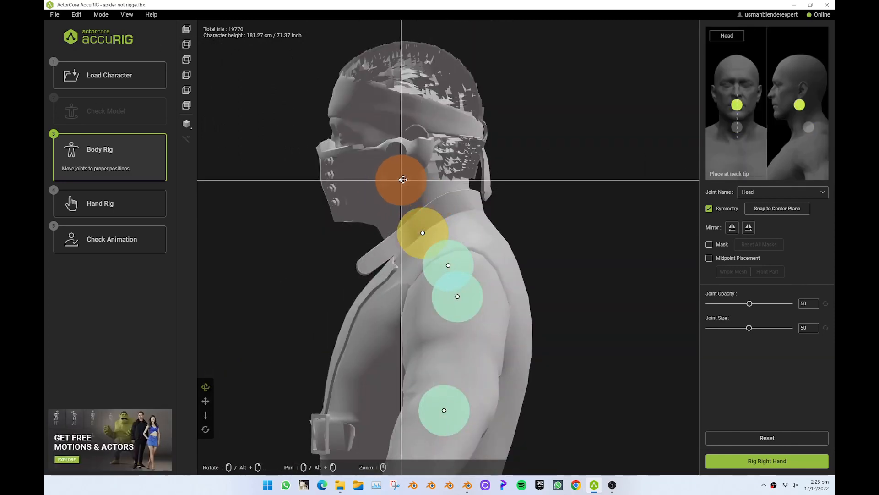
- Check the body joints in the front view, then accept them and start the right hand rig
{"action": "left_click_drag", "start_coordinate": [442, 316], "coordinate": [557, 344]}
{"action": "left_click", "coordinate": [186, 30]}
{"action": "scroll", "coordinate": [447, 393], "scroll_direction": "down", "scroll_amount": 3}
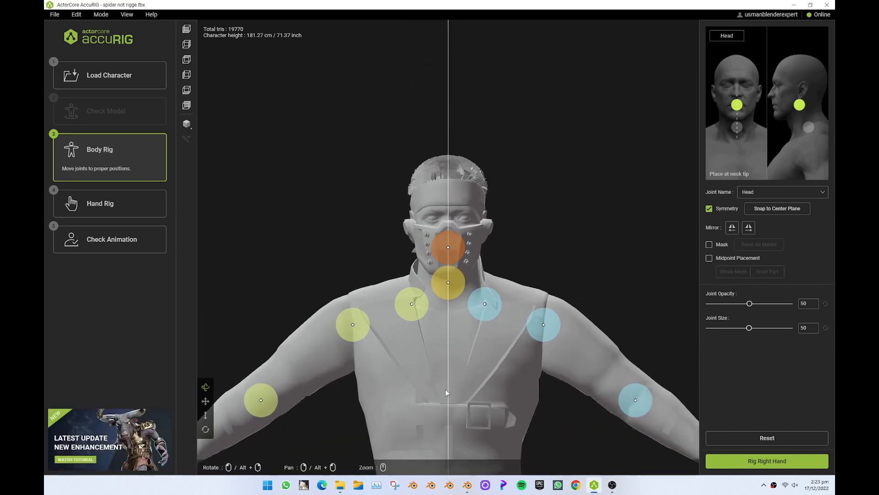
{"action": "middle_click_drag", "start_coordinate": [575, 383], "coordinate": [451, 196]}
{"action": "right_click_drag", "start_coordinate": [433, 314], "coordinate": [494, 170]}
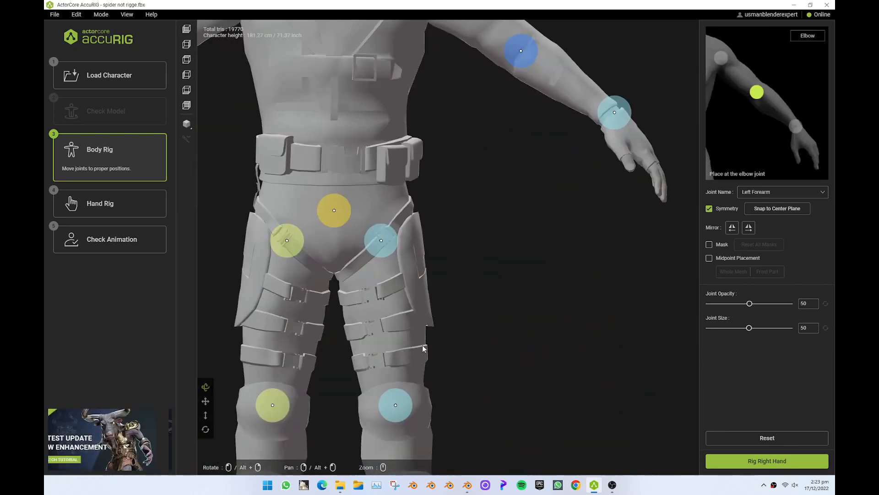
{"action": "scroll", "coordinate": [426, 349], "scroll_direction": "down", "scroll_amount": 5}
{"action": "right_click_drag", "start_coordinate": [473, 375], "coordinate": [487, 269]}
{"action": "left_click", "coordinate": [450, 302]}
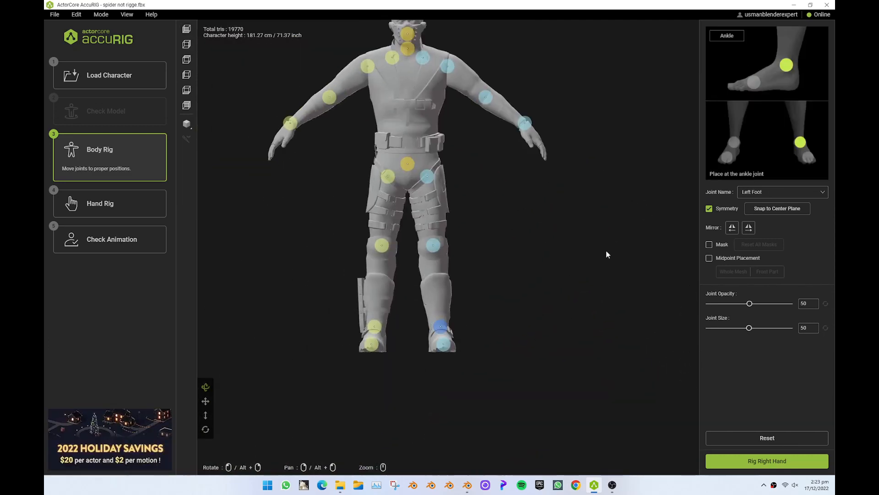
{"action": "left_click", "coordinate": [724, 460]}
{"action": "middle_click_drag", "start_coordinate": [696, 251], "coordinate": [528, 313]}
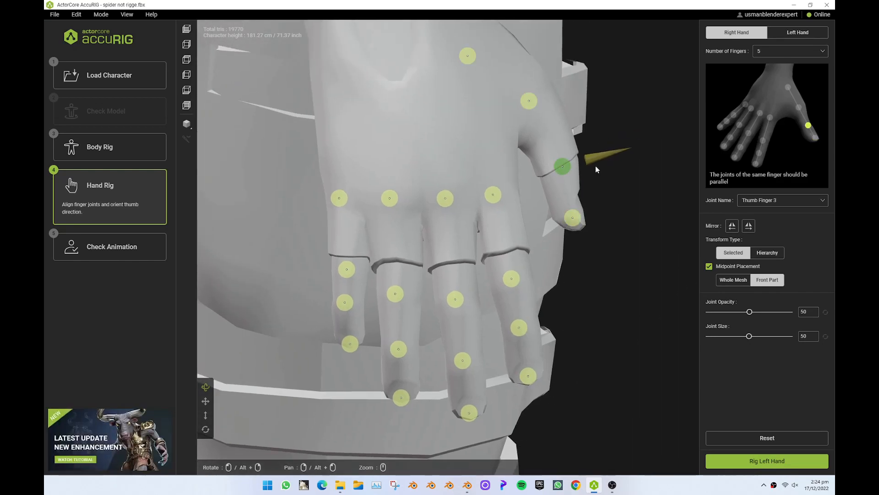
- Shift the right hand's thumb tip and second thumb joints slightly so they line up along the centre of the thumb
{"action": "left_click_drag", "start_coordinate": [562, 289], "coordinate": [435, 265]}
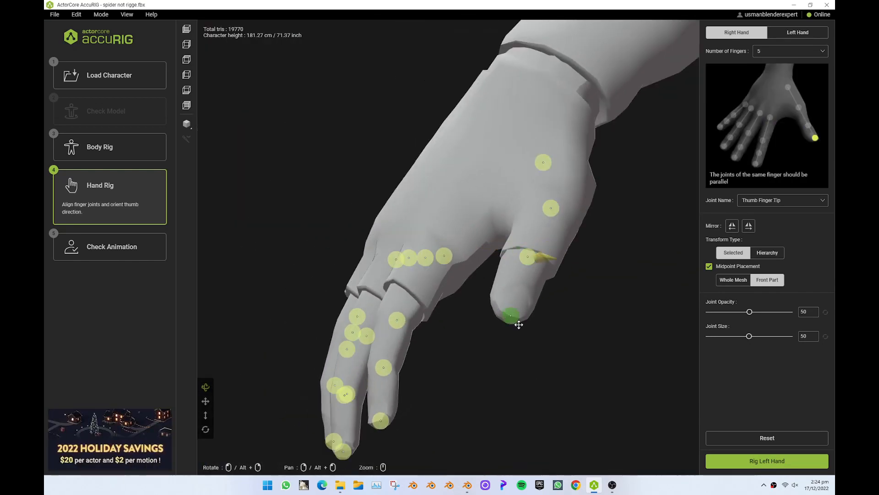
{"action": "left_click", "coordinate": [558, 210]}
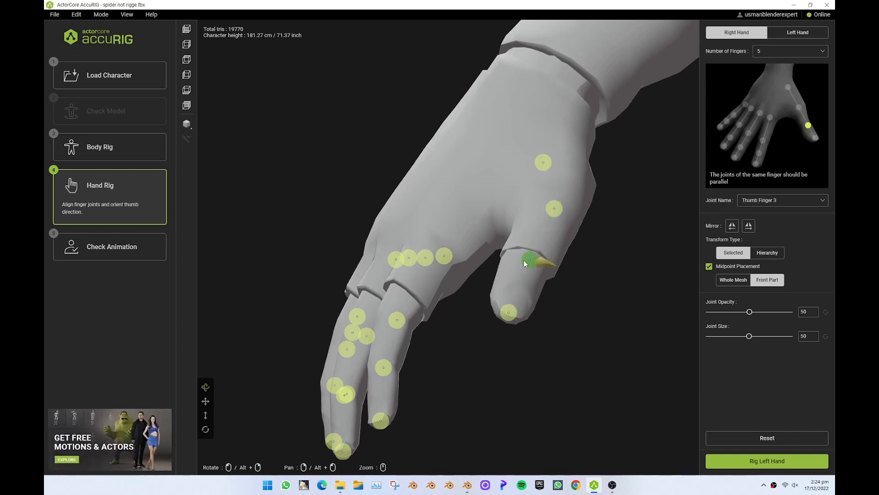
{"action": "left_click", "coordinate": [736, 281]}
{"action": "right_click_drag", "start_coordinate": [584, 301], "coordinate": [471, 308]}
{"action": "left_click_drag", "start_coordinate": [471, 308], "coordinate": [591, 311]}
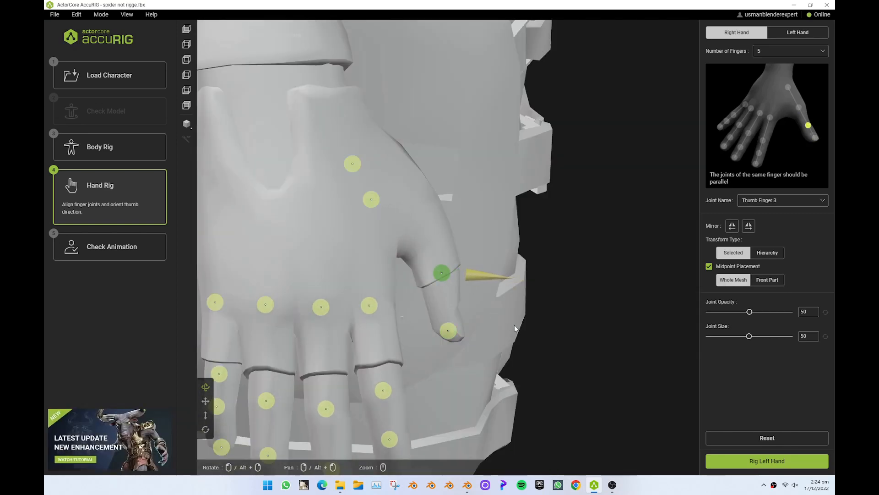
{"action": "left_click_drag", "start_coordinate": [515, 328], "coordinate": [481, 316]}
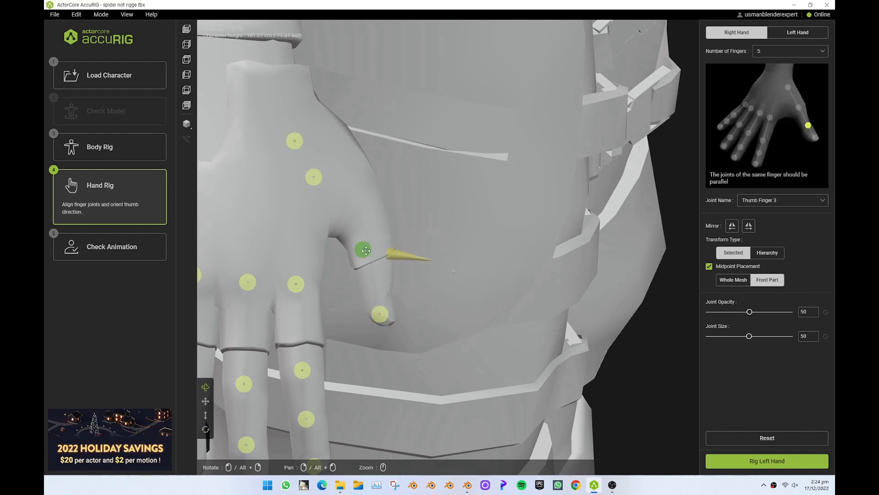
{"action": "left_click_drag", "start_coordinate": [388, 254], "coordinate": [290, 257]}
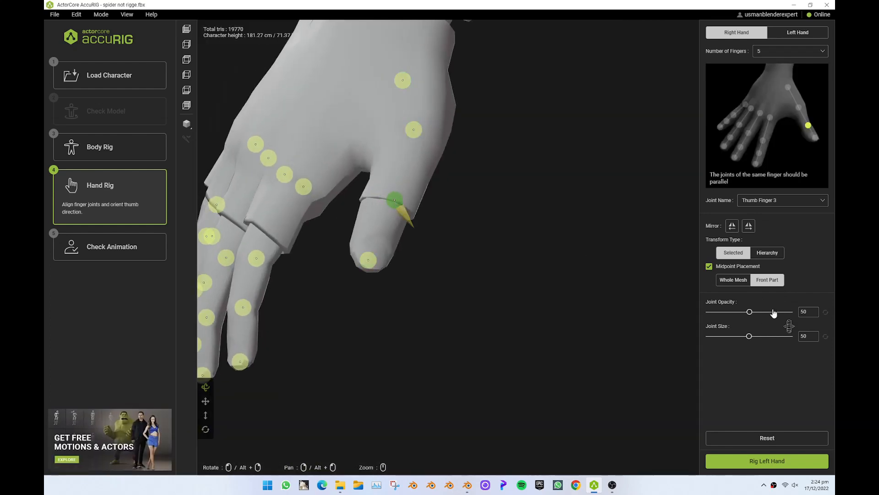
- Using Whole Mesh midpoint placement, centre the right Thumb Finger 3 joint and orient its cone perpendicular to the thumbnail
{"action": "left_click", "coordinate": [734, 280]}
{"action": "left_click_drag", "start_coordinate": [503, 290], "coordinate": [550, 312]}
{"action": "left_click_drag", "start_coordinate": [379, 221], "coordinate": [360, 219]}
{"action": "left_click_drag", "start_coordinate": [400, 306], "coordinate": [446, 220]}
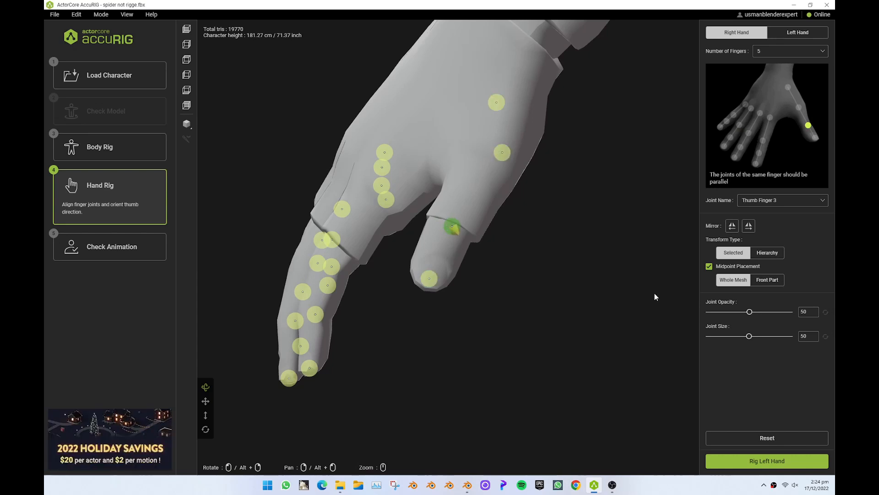
{"action": "left_click", "coordinate": [455, 231]}
{"action": "left_click_drag", "start_coordinate": [471, 305], "coordinate": [566, 301]}
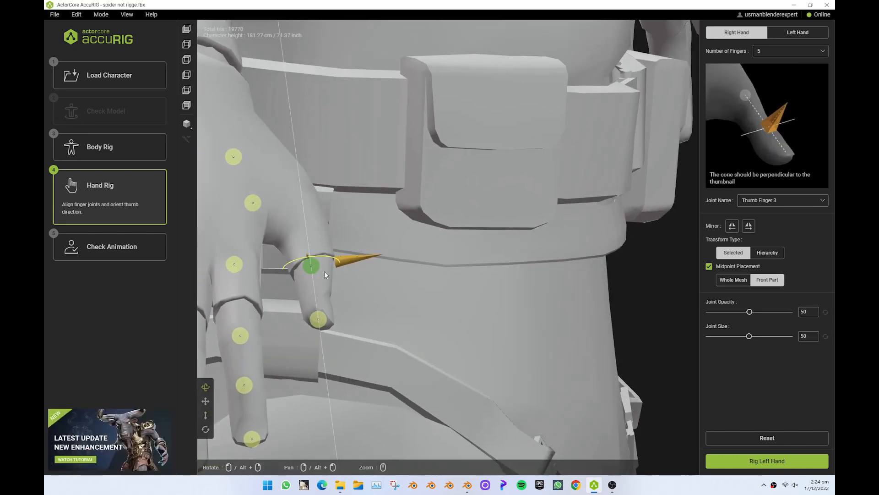
{"action": "left_click_drag", "start_coordinate": [420, 293], "coordinate": [380, 305]}
- Start the left hand rig and nudge its pinky, ring and index finger joints onto the centre of each finger
{"action": "left_click", "coordinate": [754, 459]}
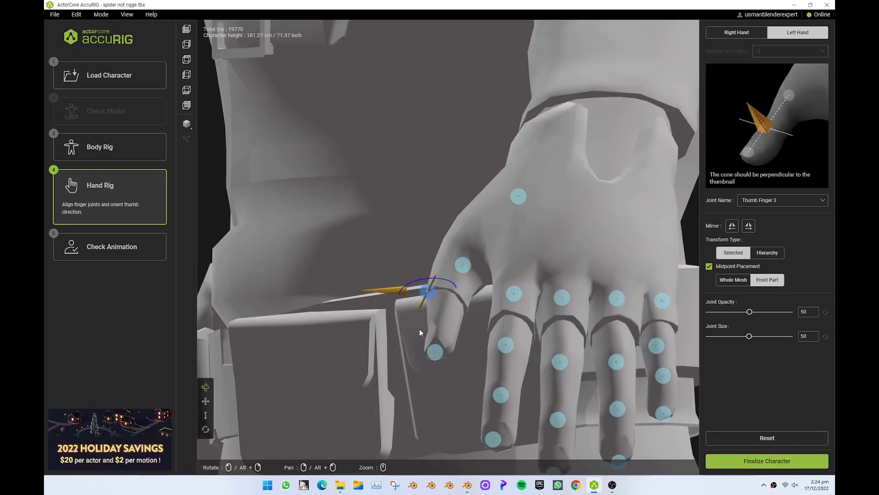
{"action": "right_click_drag", "start_coordinate": [417, 362], "coordinate": [346, 251]}
{"action": "left_click_drag", "start_coordinate": [591, 265], "coordinate": [593, 263]}
{"action": "left_click_drag", "start_coordinate": [584, 233], "coordinate": [587, 230]}
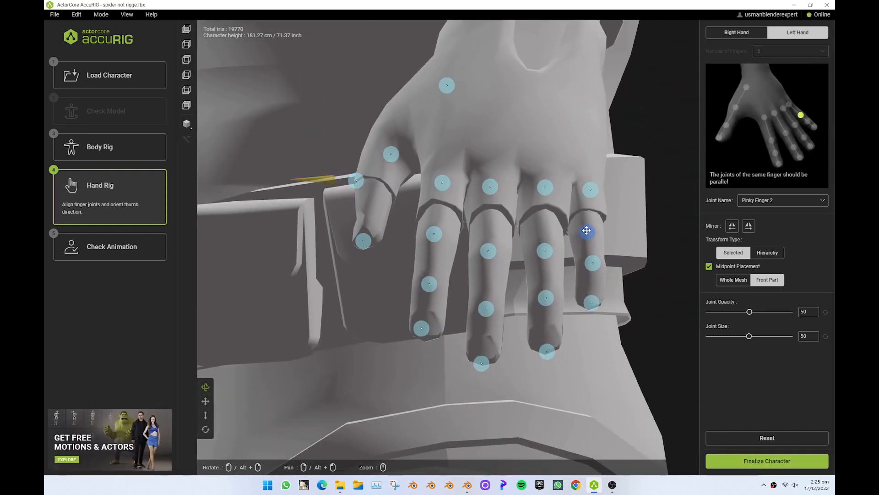
{"action": "left_click_drag", "start_coordinate": [542, 345], "coordinate": [542, 343]}
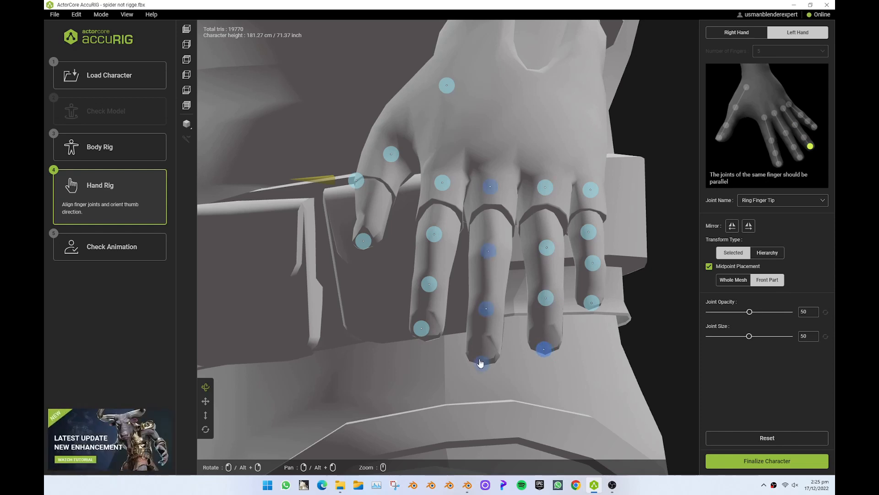
{"action": "left_click_drag", "start_coordinate": [422, 328], "coordinate": [427, 332]}
- Move the left Thumb Finger Tip joint slightly outward at the end of the thumb
{"action": "right_click_drag", "start_coordinate": [403, 331], "coordinate": [448, 402]}
{"action": "scroll", "coordinate": [447, 402], "scroll_direction": "up", "scroll_amount": 2}
{"action": "left_click_drag", "start_coordinate": [398, 323], "coordinate": [393, 325]}
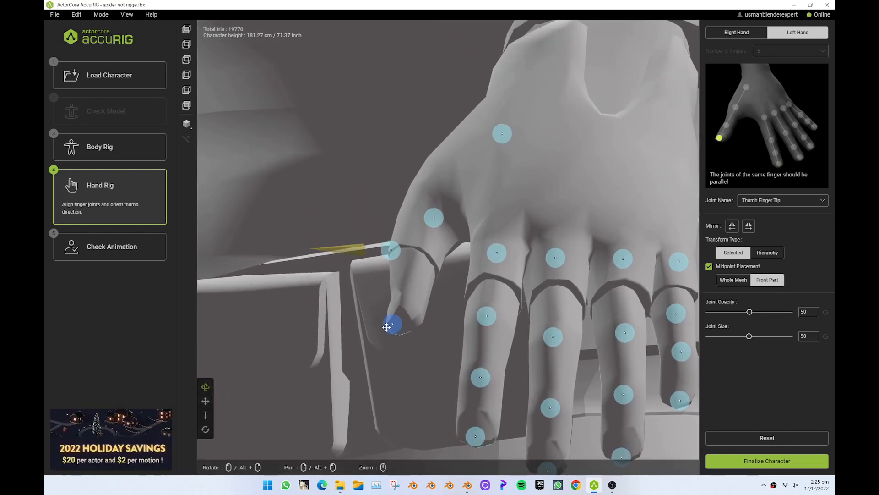
{"action": "right_click_drag", "start_coordinate": [373, 350], "coordinate": [422, 393]}
{"action": "mouse_move", "coordinate": [421, 393]}
{"action": "left_mouse_down"}
{"action": "mouse_move", "coordinate": [412, 381]}
{"action": "mouse_move", "coordinate": [442, 402]}
{"action": "mouse_move", "coordinate": [407, 389]}
{"action": "left_mouse_up"}
- Using Whole Mesh midpoint placement, centre the left Thumb Finger 3 joint inside the thumb and check its cone against the thumbnail
{"action": "left_click", "coordinate": [733, 280]}
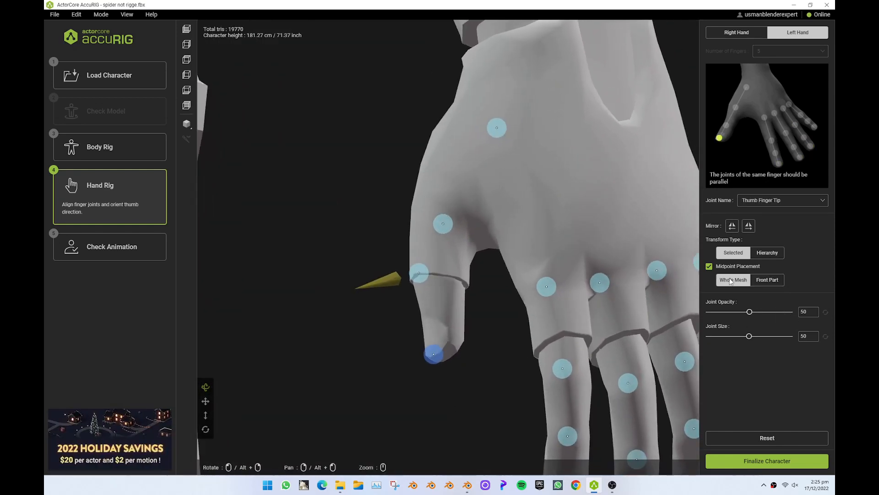
{"action": "left_click_drag", "start_coordinate": [425, 279], "coordinate": [436, 304]}
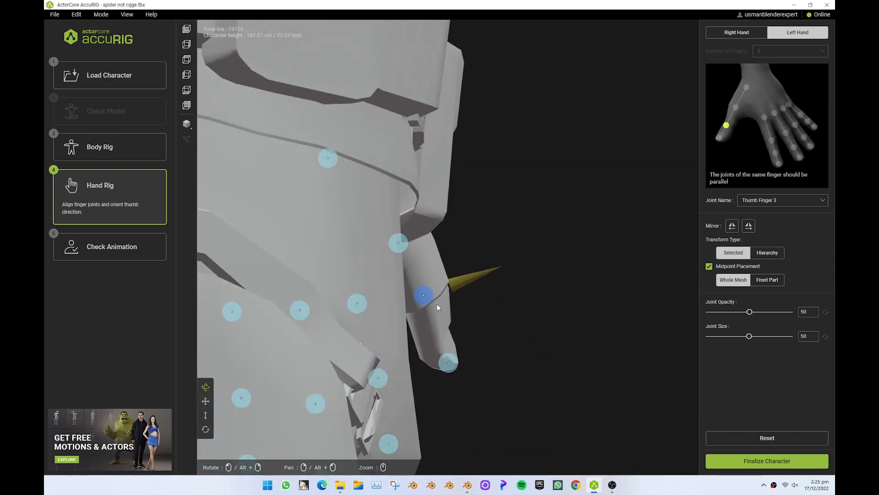
{"action": "left_click_drag", "start_coordinate": [509, 346], "coordinate": [486, 319]}
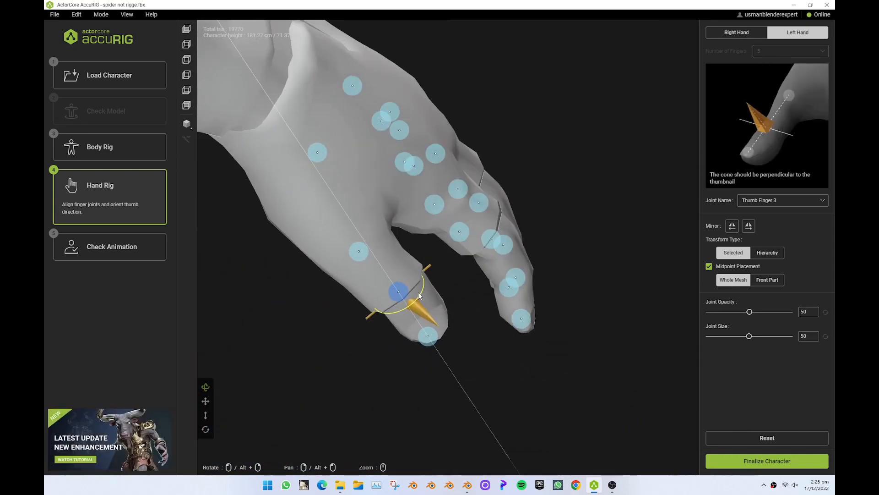
{"action": "left_click_drag", "start_coordinate": [419, 296], "coordinate": [492, 237]}
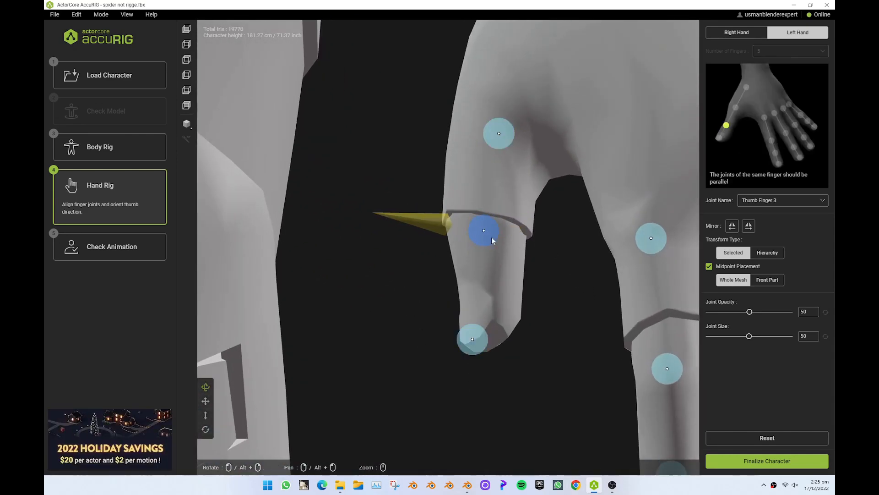
{"action": "left_click_drag", "start_coordinate": [397, 304], "coordinate": [491, 337]}
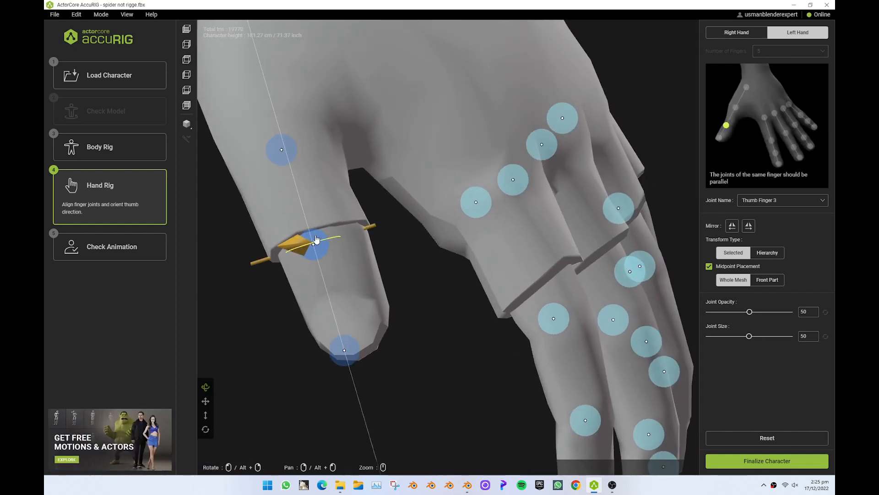
- Finalize the character and play the second Acting preview motion on it
{"action": "left_click", "coordinate": [767, 461]}
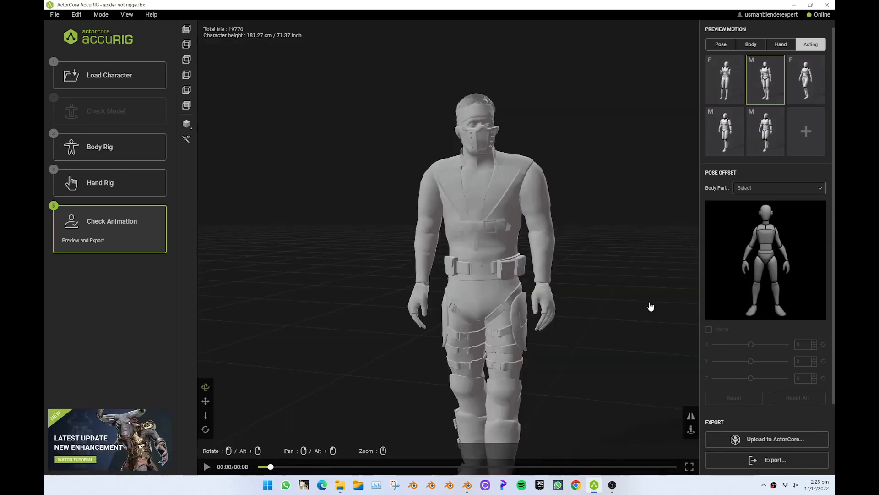
{"action": "left_click", "coordinate": [759, 94]}
{"action": "left_click_drag", "start_coordinate": [588, 279], "coordinate": [604, 335]}
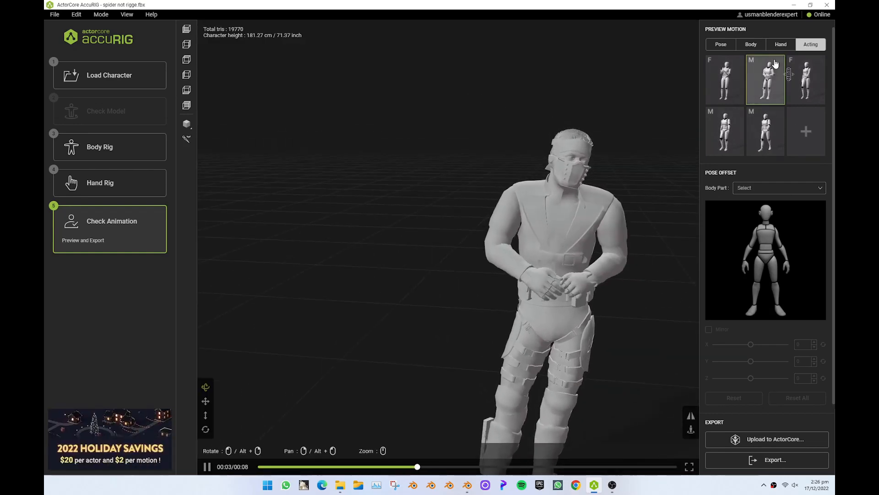
- Preview the first and fourth Hand motions and the first Body motion to examine how the fingers and body deform
{"action": "left_click", "coordinate": [781, 45]}
{"action": "left_click", "coordinate": [741, 85]}
{"action": "scroll", "coordinate": [583, 257], "scroll_direction": "up", "scroll_amount": 5}
{"action": "left_click_drag", "start_coordinate": [583, 257], "coordinate": [528, 347]}
{"action": "left_click", "coordinate": [724, 132]}
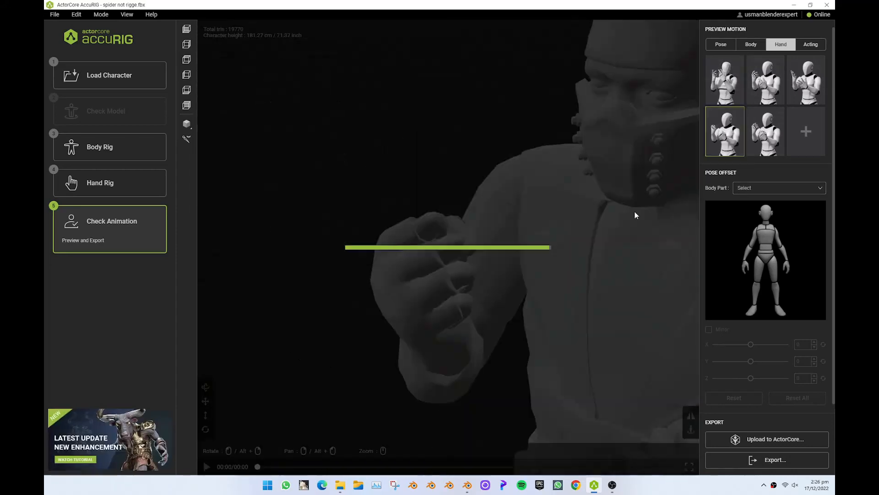
{"action": "left_click_drag", "start_coordinate": [386, 351], "coordinate": [730, 213]}
{"action": "left_click", "coordinate": [725, 83]}
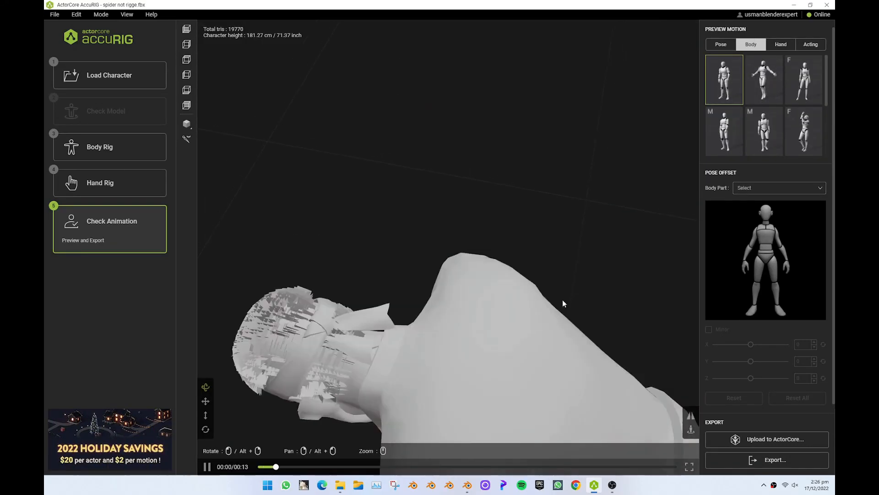
{"action": "scroll", "coordinate": [563, 304], "scroll_direction": "down", "scroll_amount": 5}
{"action": "left_click_drag", "start_coordinate": [564, 305], "coordinate": [592, 279]}
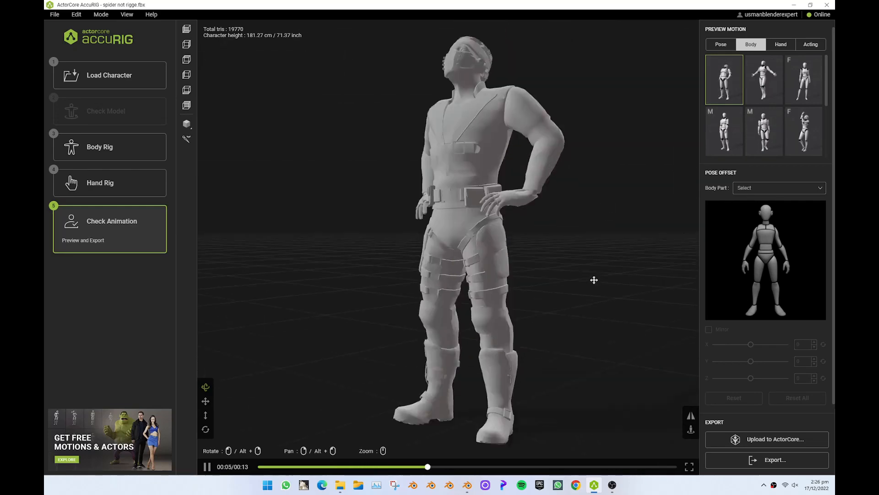
- Leave the body motion preview for the poses and upload the rigged character to ActorCore
{"action": "left_click", "coordinate": [722, 45]}
{"action": "left_click", "coordinate": [804, 444]}
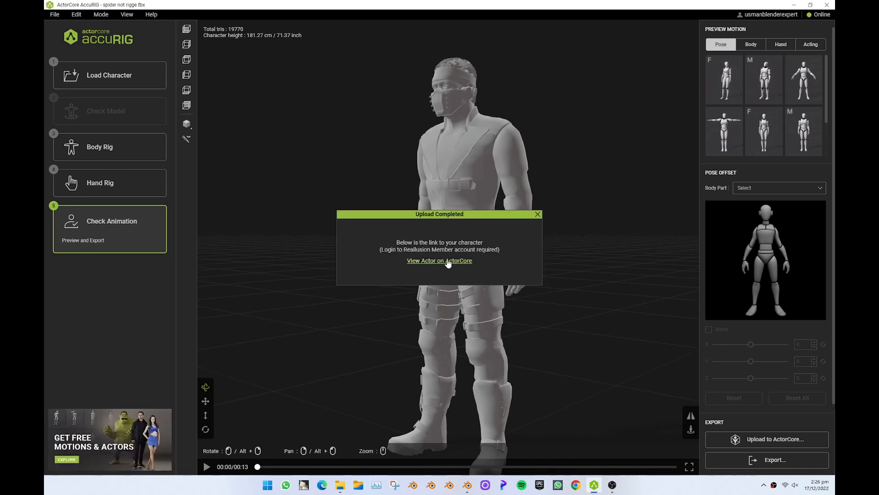
- Open the uploaded actor on the ActorCore site and download it for Blender with the Original texture size
{"action": "left_click", "coordinate": [440, 264]}
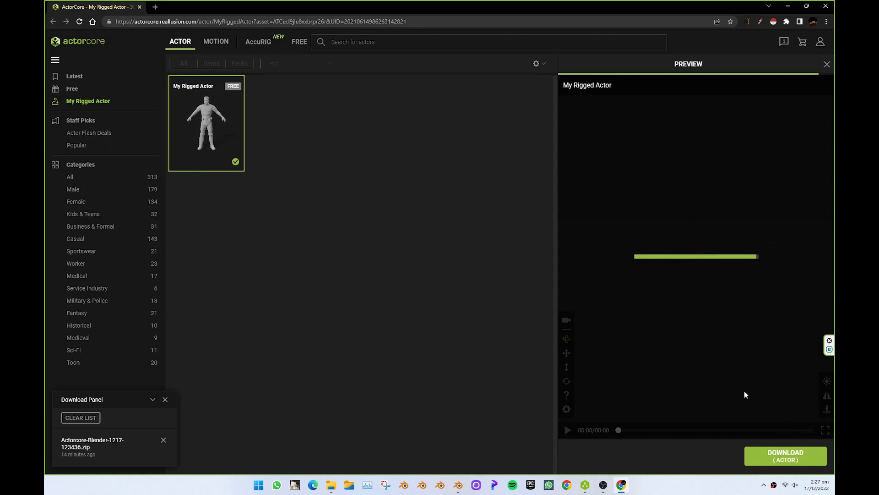
{"action": "left_click", "coordinate": [783, 455]}
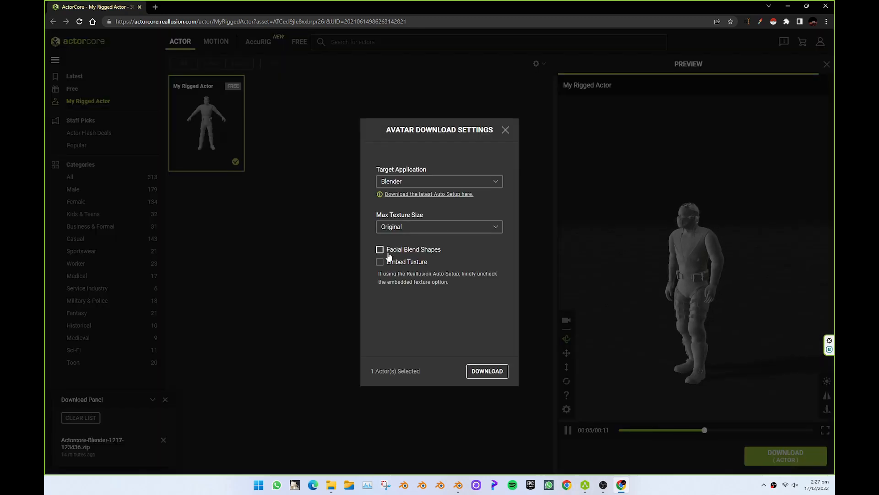
{"action": "left_click", "coordinate": [481, 374]}
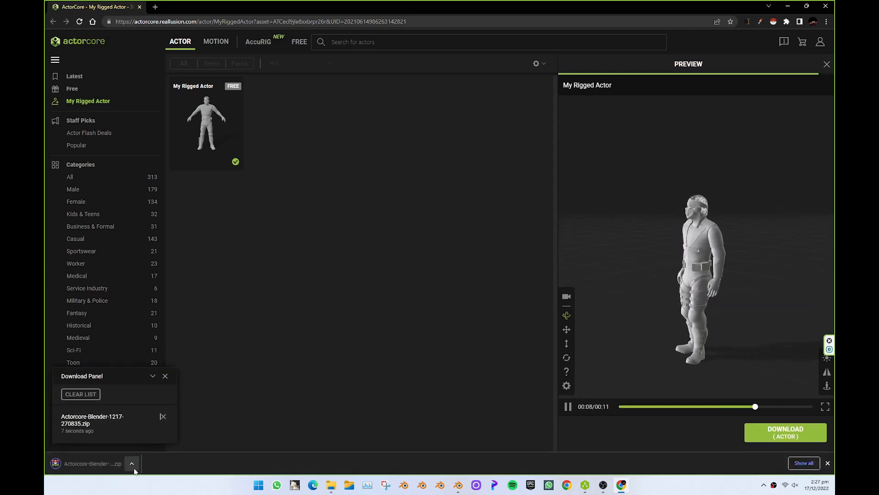
- Show the downloaded Actorcore-Blender-1217-270835.zip in its folder, extract it there, and close the folder window
{"action": "left_click", "coordinate": [133, 465]}
{"action": "left_click", "coordinate": [157, 433]}
{"action": "right_click", "coordinate": [285, 200]}
{"action": "mouse_move", "coordinate": [336, 310]}
{"action": "left_click", "coordinate": [437, 338]}
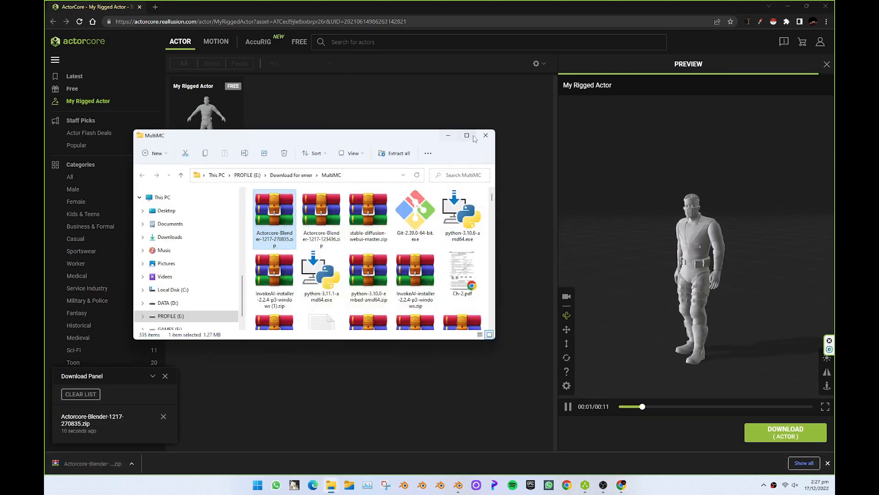
{"action": "left_click", "coordinate": [486, 135]}
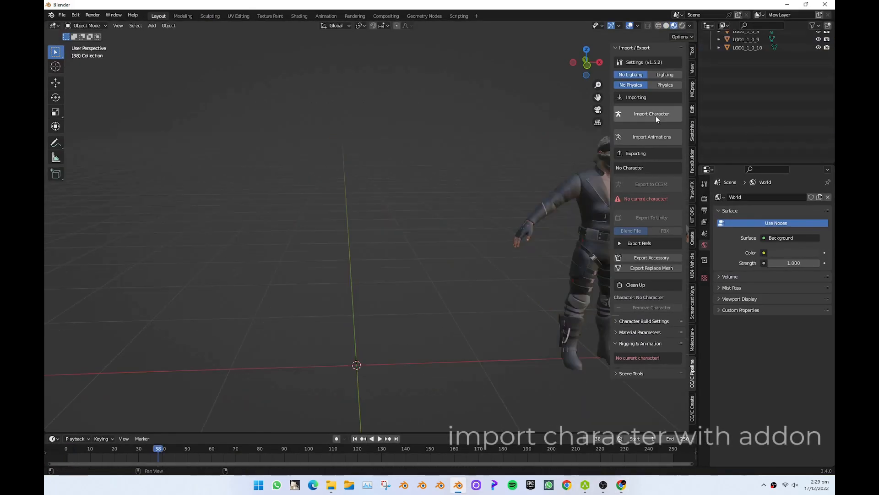
- Switch to Blender and import the downloaded rigged character with the CC/iC Pipeline add-on
{"action": "left_click", "coordinate": [657, 119]}
{"action": "double_click", "coordinate": [372, 64]}
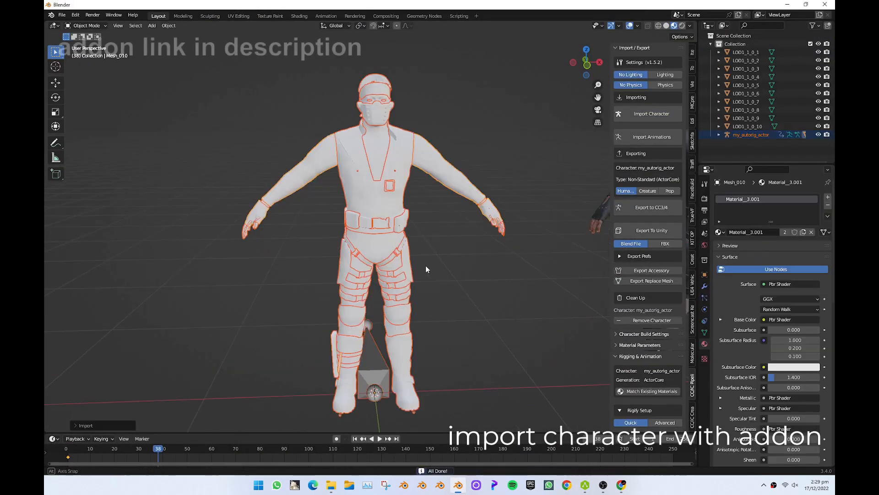
- Link the materials of the original character's arms and jacket torso to the matching meshes of the imported rigged character
{"action": "middle_click_drag", "start_coordinate": [426, 270], "coordinate": [416, 313]}
{"action": "scroll", "coordinate": [416, 313], "scroll_direction": "down", "scroll_amount": 3}
{"action": "scroll", "coordinate": [343, 363], "scroll_direction": "up", "scroll_amount": 5}
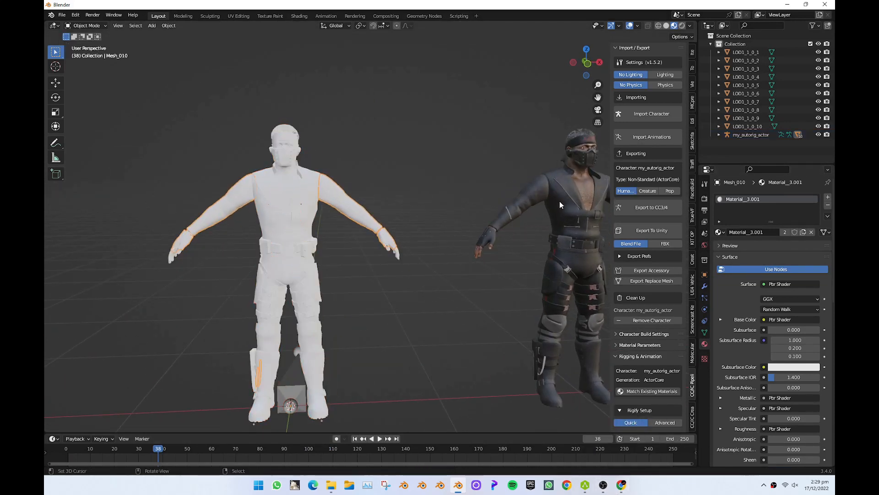
{"action": "right_click", "coordinate": [537, 204], "text": "shift"}
{"action": "key", "text": "ctrl+l"}
{"action": "left_click", "coordinate": [538, 204]}
{"action": "right_click", "coordinate": [298, 215]}
{"action": "right_click", "coordinate": [580, 218], "text": "shift"}
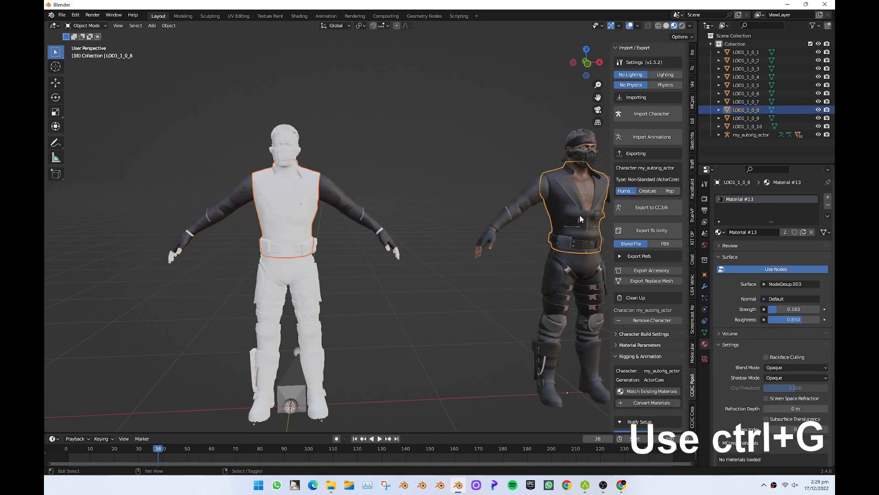
{"action": "key", "text": "ctrl+l"}
{"action": "left_click", "coordinate": [581, 219]}
- Link the original character's body skin and face mask materials to the same meshes on the rigged character
{"action": "right_click", "coordinate": [286, 190]}
{"action": "right_click", "coordinate": [585, 185], "text": "shift"}
{"action": "key", "text": "ctrl+l"}
{"action": "left_click", "coordinate": [585, 184]}
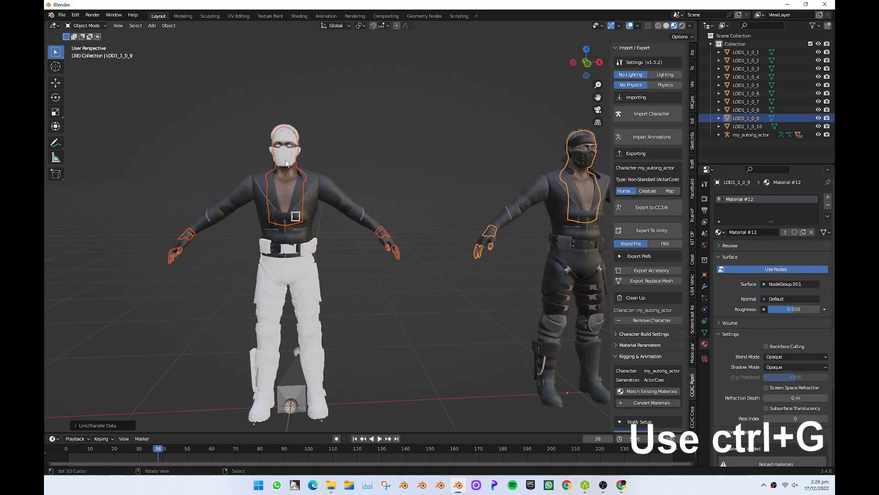
{"action": "right_click", "coordinate": [286, 161]}
{"action": "right_click", "coordinate": [581, 162], "text": "shift"}
{"action": "key", "text": "ctrl+l"}
{"action": "left_click", "coordinate": [581, 161]}
- Link the original headband material to the rigged character's headband mesh
{"action": "right_click", "coordinate": [284, 128]}
{"action": "right_click", "coordinate": [581, 163], "text": "shift"}
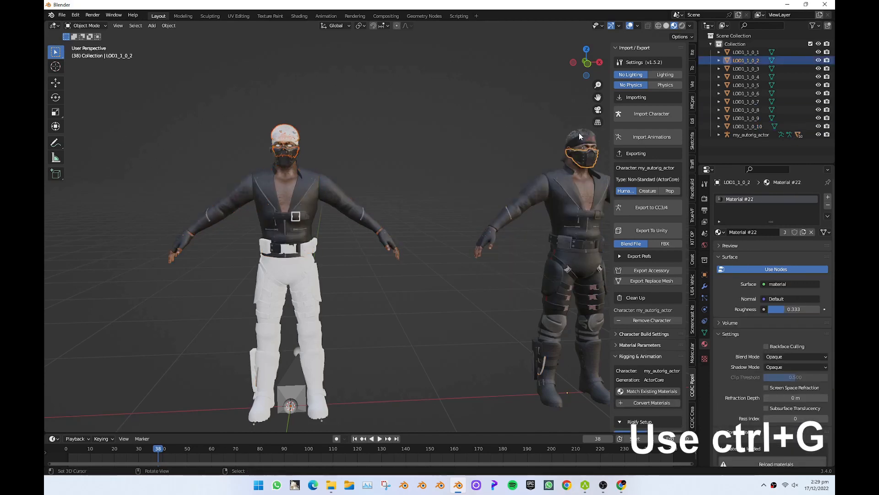
{"action": "right_click", "coordinate": [580, 141]}
{"action": "right_click", "coordinate": [295, 138]}
{"action": "right_click", "coordinate": [581, 141], "text": "shift"}
{"action": "key", "text": "ctrl+l"}
{"action": "left_click", "coordinate": [581, 143]}
- Link the original hair material and the belt and leg gear material to the matching meshes on the rigged character
{"action": "right_click", "coordinate": [284, 135]}
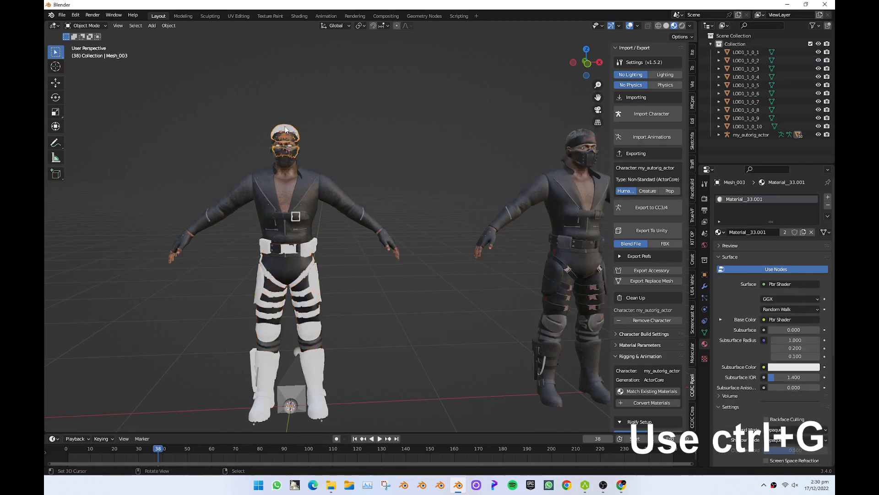
{"action": "right_click", "coordinate": [590, 132], "text": "shift"}
{"action": "key", "text": "ctrl+l"}
{"action": "left_click", "coordinate": [590, 133]}
{"action": "right_click", "coordinate": [304, 270]}
{"action": "right_click", "coordinate": [567, 242], "text": "shift"}
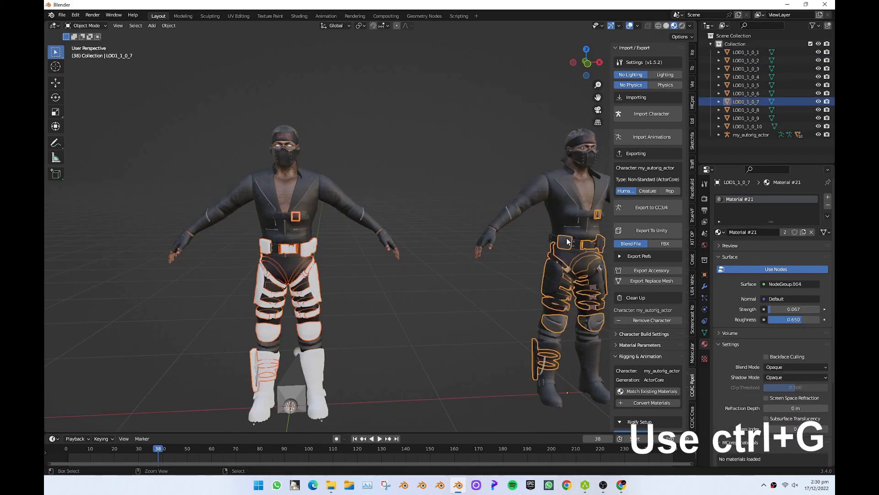
- Disconnect the shader from the leg buckles' base color and darken the color by lowering its value
{"action": "right_click", "coordinate": [296, 309]}
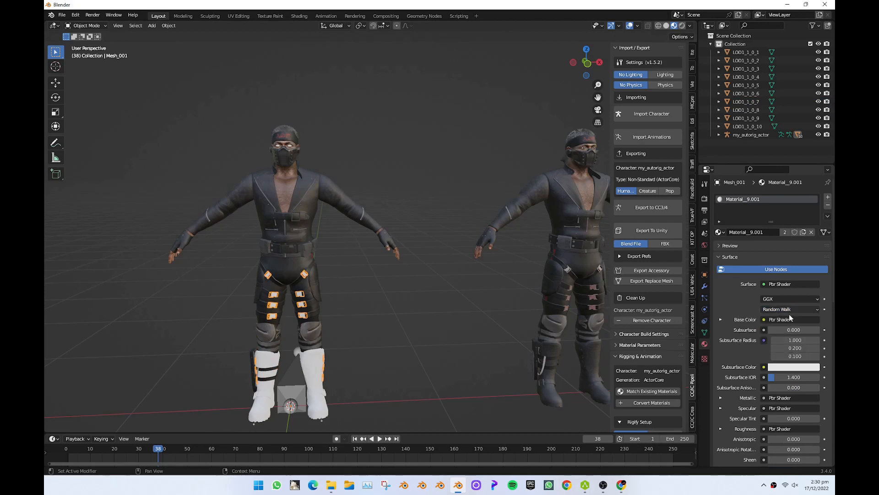
{"action": "left_click", "coordinate": [791, 319]}
{"action": "scroll", "coordinate": [644, 40], "scroll_direction": "up", "scroll_amount": 15}
{"action": "left_click", "coordinate": [664, 24]}
{"action": "left_click", "coordinate": [807, 319]}
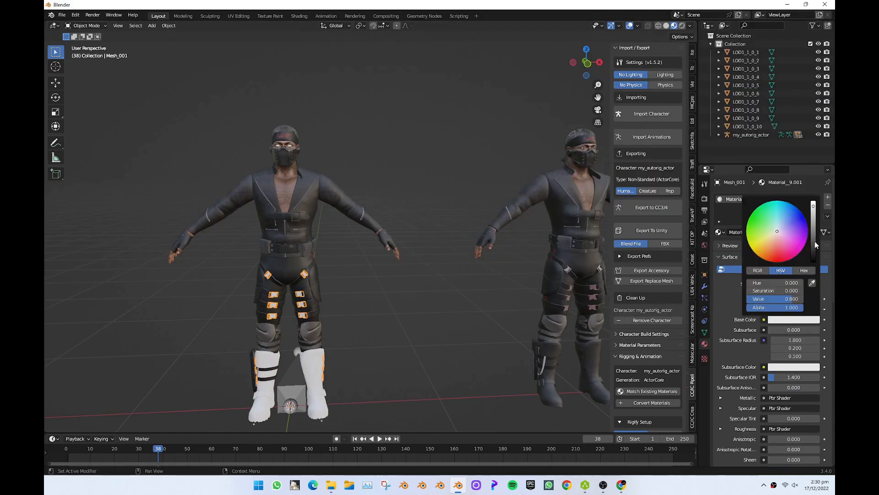
{"action": "left_click_drag", "start_coordinate": [815, 241], "coordinate": [815, 262]}
- Link the original character's boot material to the rigged character's boots
{"action": "right_click", "coordinate": [320, 366]}
{"action": "right_click", "coordinate": [552, 351], "text": "shift"}
{"action": "key", "text": "ctrl+l"}
{"action": "left_click", "coordinate": [552, 351]}
- Select all parts of the rigged character and generate a control rig with Rigify in Quick mode
{"action": "right_click", "coordinate": [394, 357]}
{"action": "middle_click_drag", "start_coordinate": [311, 355], "coordinate": [293, 353]}
{"action": "scroll", "coordinate": [280, 125], "scroll_direction": "down", "scroll_amount": 2}
{"action": "left_click_drag", "start_coordinate": [281, 125], "coordinate": [383, 348]}
{"action": "scroll", "coordinate": [643, 371], "scroll_direction": "down", "scroll_amount": 3}
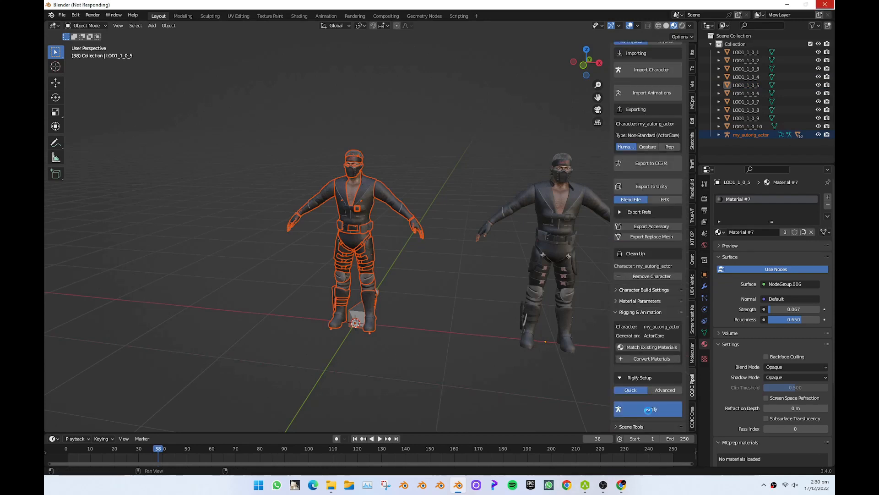
- Put the Rigify rig in Pose Mode and try moving and rotating the left hand IK control
{"action": "middle_click_drag", "start_coordinate": [403, 321], "coordinate": [362, 251]}
{"action": "scroll", "coordinate": [362, 251], "scroll_direction": "up", "scroll_amount": 4}
{"action": "scroll", "coordinate": [299, 156], "scroll_direction": "up", "scroll_amount": 2}
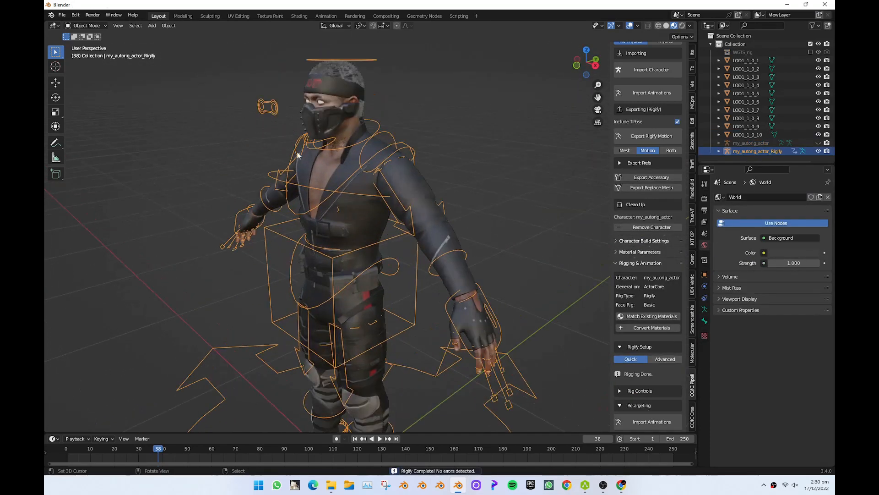
{"action": "left_click", "coordinate": [84, 54]}
{"action": "left_click", "coordinate": [496, 316]}
{"action": "right_click", "coordinate": [560, 316]}
{"action": "key", "text": "g"}
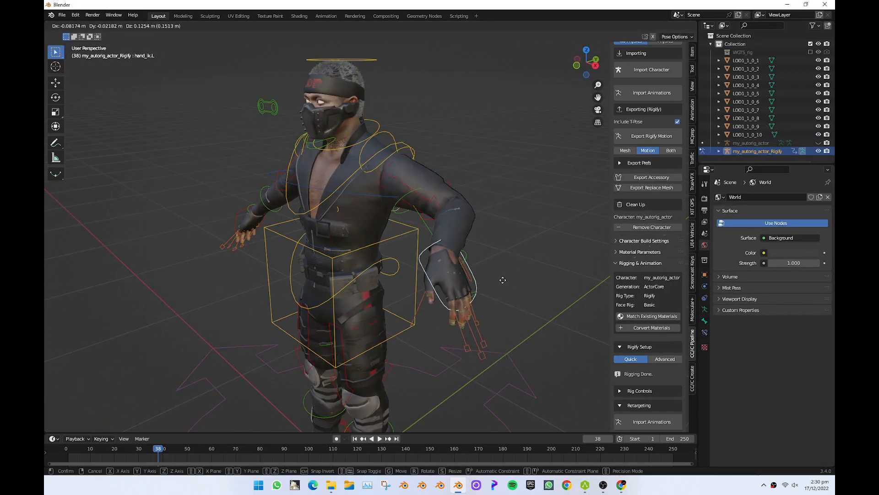
{"action": "left_click", "coordinate": [485, 257]}
{"action": "key", "text": "r"}
{"action": "left_click", "coordinate": [408, 313]}
{"action": "key", "text": "g"}
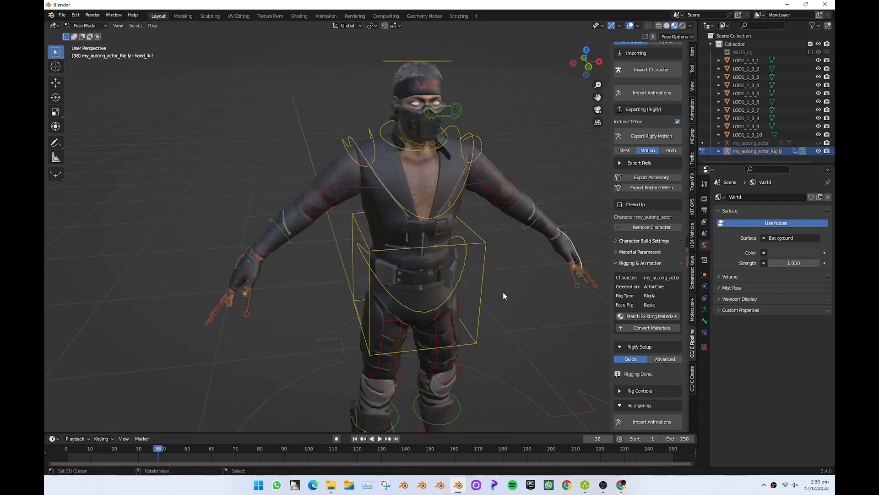
- Try moving the torso control and rotating the chest and hips controls, cancelling each transform
{"action": "right_click", "coordinate": [482, 293]}
{"action": "key", "text": "g"}
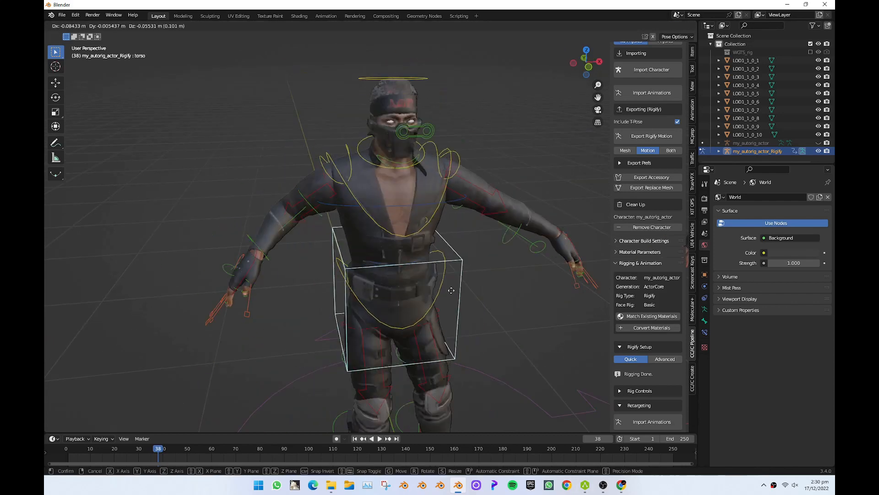
{"action": "right_click", "coordinate": [458, 306]}
{"action": "right_click", "coordinate": [442, 216]}
{"action": "key", "text": "r"}
{"action": "right_click", "coordinate": [451, 275]}
{"action": "right_click", "coordinate": [426, 346]}
{"action": "right_click", "coordinate": [437, 311]}
{"action": "key", "text": "r"}
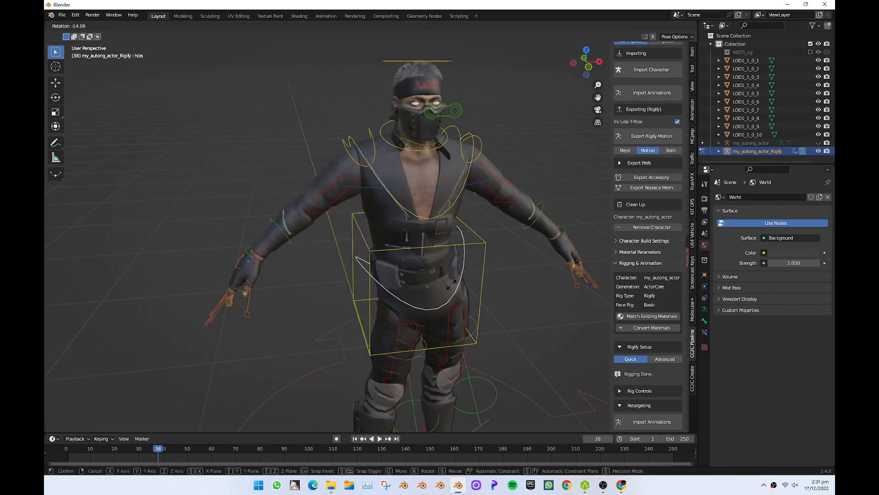
{"action": "right_click", "coordinate": [441, 332]}
- Try moving a foot control and rolling the left foot with its heel IK control
{"action": "middle_click_drag", "start_coordinate": [458, 390], "coordinate": [431, 211], "text": "shift"}
{"action": "right_click", "coordinate": [451, 341]}
{"action": "key", "text": "g"}
{"action": "right_click", "coordinate": [477, 339]}
{"action": "middle_click_drag", "start_coordinate": [469, 382], "coordinate": [453, 307]}
{"action": "scroll", "coordinate": [370, 369], "scroll_direction": "up", "scroll_amount": 5}
{"action": "right_click", "coordinate": [412, 370]}
{"action": "key", "text": "r"}
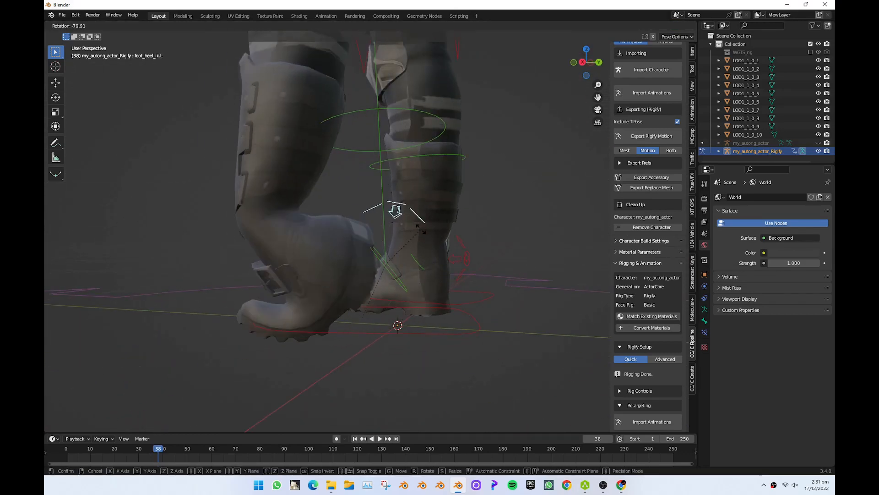
{"action": "left_click", "coordinate": [455, 287]}
- Try rotating the right and left heel IK controls while viewing the feet from behind
{"action": "middle_click_drag", "start_coordinate": [455, 287], "coordinate": [384, 288]}
{"action": "right_click", "coordinate": [389, 284]}
{"action": "key", "text": "r"}
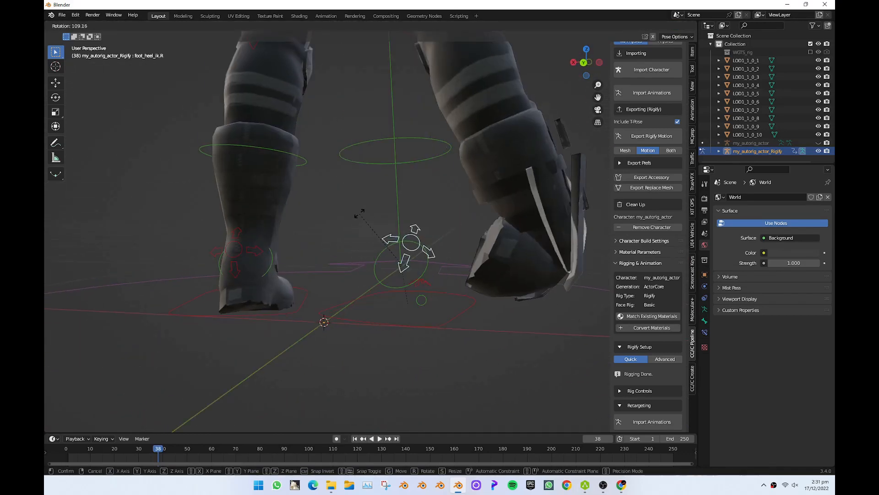
{"action": "right_click", "coordinate": [311, 261]}
{"action": "middle_click_drag", "start_coordinate": [281, 277], "coordinate": [301, 287]}
{"action": "right_click", "coordinate": [283, 284]}
{"action": "key", "text": "r"}
{"action": "left_click", "coordinate": [279, 290]}
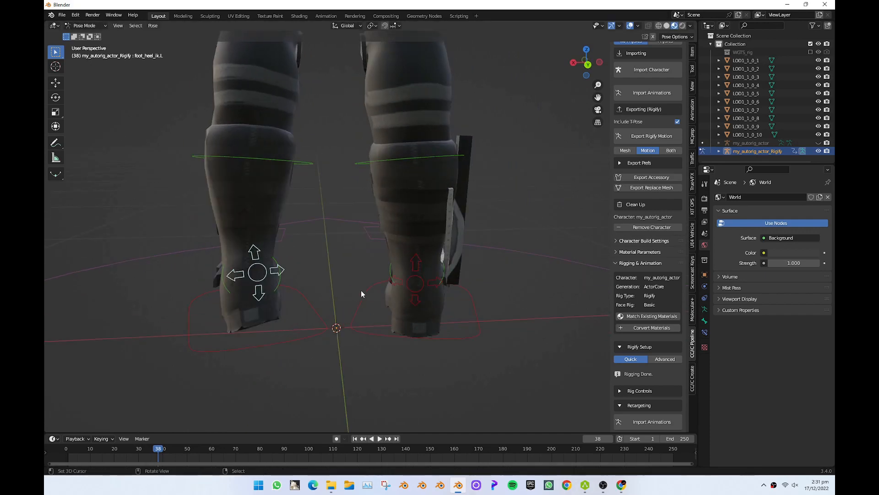
{"action": "middle_click_drag", "start_coordinate": [361, 290], "coordinate": [542, 303]}
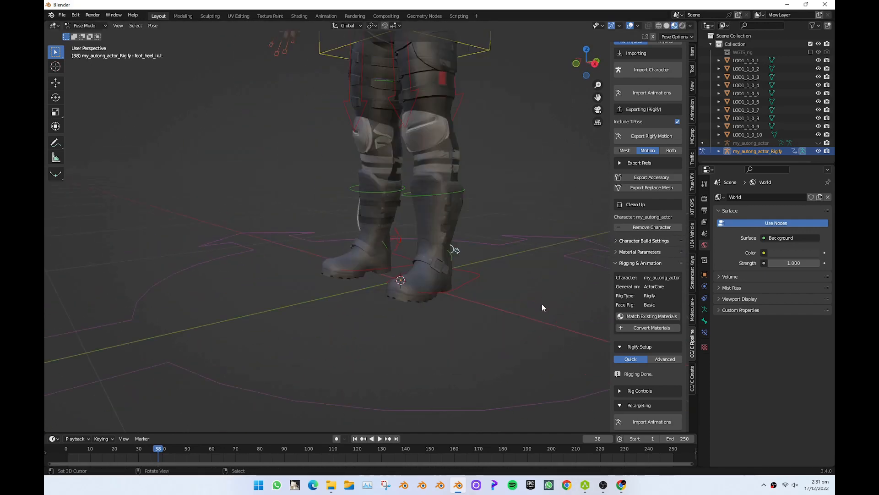
- Try bending the left boot's toes with the toe IK control in solid shading, cancelling the rotation
{"action": "scroll", "coordinate": [436, 328], "scroll_direction": "up", "scroll_amount": 3}
{"action": "key", "text": "shift+z"}
{"action": "middle_click_drag", "start_coordinate": [436, 328], "coordinate": [391, 333]}
{"action": "right_click", "coordinate": [317, 306]}
{"action": "key", "text": "shift+z"}
{"action": "key", "text": "r"}
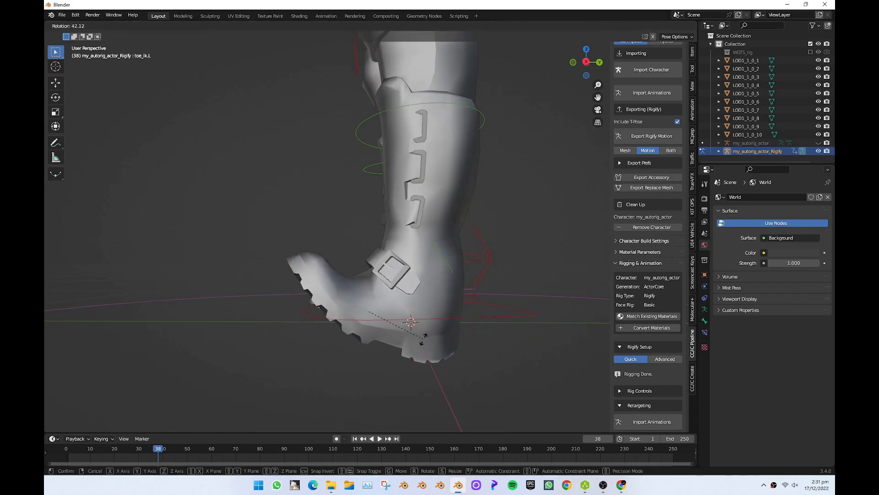
{"action": "right_click", "coordinate": [424, 318]}
- Try rotating the left foot spin IK control and cancel the rotation
{"action": "key", "text": "shift+z"}
{"action": "right_click", "coordinate": [404, 297]}
{"action": "key", "text": "shift+z"}
{"action": "key", "text": "shift+z"}
{"action": "key", "text": "shift+z"}
{"action": "key", "text": "r"}
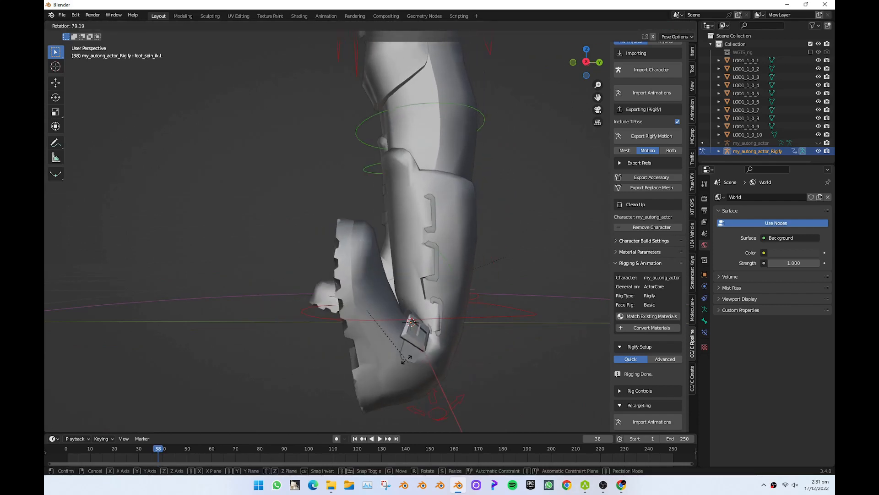
{"action": "right_click", "coordinate": [407, 359]}
- Try rotating the main left foot IK control and cancel the rotation
{"action": "middle_click_drag", "start_coordinate": [406, 360], "coordinate": [366, 271]}
{"action": "left_click", "coordinate": [309, 263]}
{"action": "key", "text": "r"}
{"action": "right_click", "coordinate": [394, 361]}
{"action": "middle_click_drag", "start_coordinate": [394, 362], "coordinate": [438, 385]}
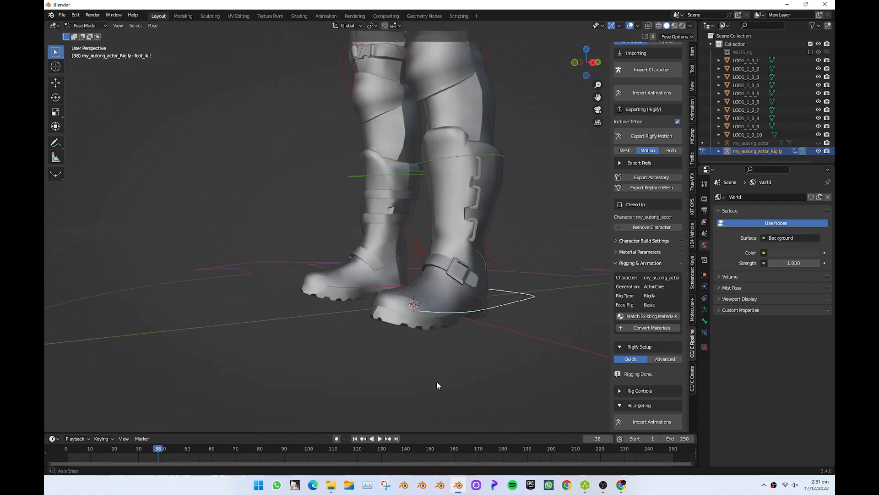
- Try rotating a control at the character's head, cancelling the rotation
{"action": "scroll", "coordinate": [437, 385], "scroll_direction": "down", "scroll_amount": 6}
{"action": "middle_click_drag", "start_coordinate": [313, 302], "coordinate": [348, 293]}
{"action": "scroll", "coordinate": [345, 188], "scroll_direction": "up", "scroll_amount": 5}
{"action": "right_click", "coordinate": [389, 138]}
{"action": "key", "text": "r"}
{"action": "right_click", "coordinate": [376, 131]}
{"action": "middle_click_drag", "start_coordinate": [376, 130], "coordinate": [453, 275]}
{"action": "right_click", "coordinate": [456, 288]}
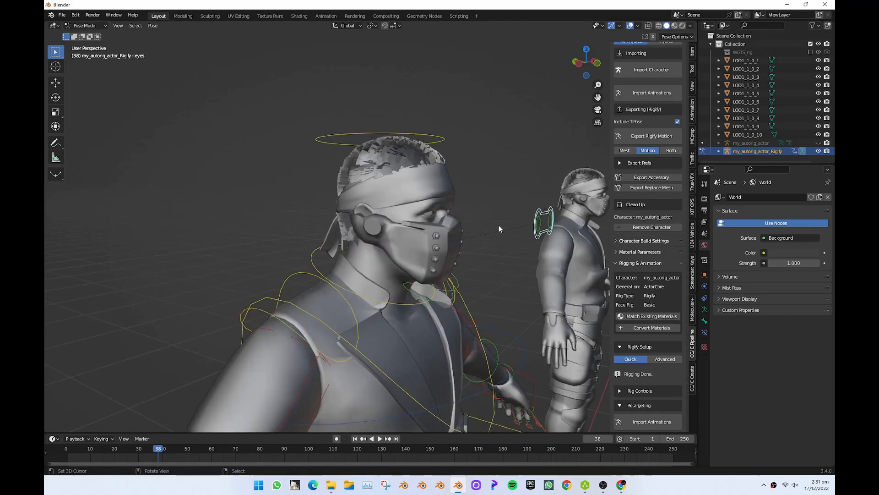
- Return to Object Mode, temporarily hide the face mask to check the controls behind it, and undo the hiding
{"action": "key", "text": "KP_3"}
{"action": "scroll", "coordinate": [381, 221], "scroll_direction": "up", "scroll_amount": 4}
{"action": "middle_click_drag", "start_coordinate": [381, 222], "coordinate": [473, 248], "text": "shift"}
{"action": "right_click", "coordinate": [414, 228]}
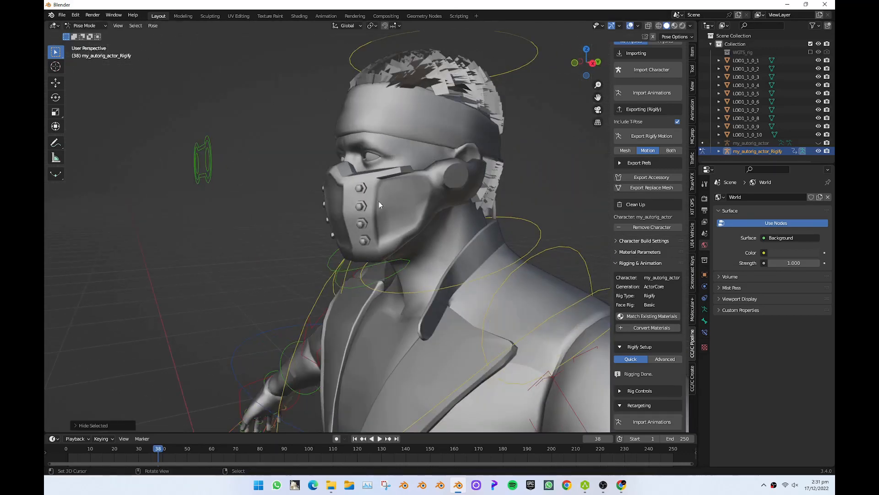
{"action": "left_click", "coordinate": [90, 37]}
{"action": "right_click", "coordinate": [394, 217]}
{"action": "key", "text": "h"}
{"action": "middle_click_drag", "start_coordinate": [394, 217], "coordinate": [319, 339]}
{"action": "key", "text": "ctrl+z"}
- Isolate the Rigify rig in local view and switch it to Pose Mode with the head controls in view
{"action": "right_click", "coordinate": [322, 329]}
{"action": "key", "text": "KP_Divide"}
{"action": "key", "text": "KP_1"}
{"action": "middle_click_drag", "start_coordinate": [362, 110], "coordinate": [369, 202], "text": "shift"}
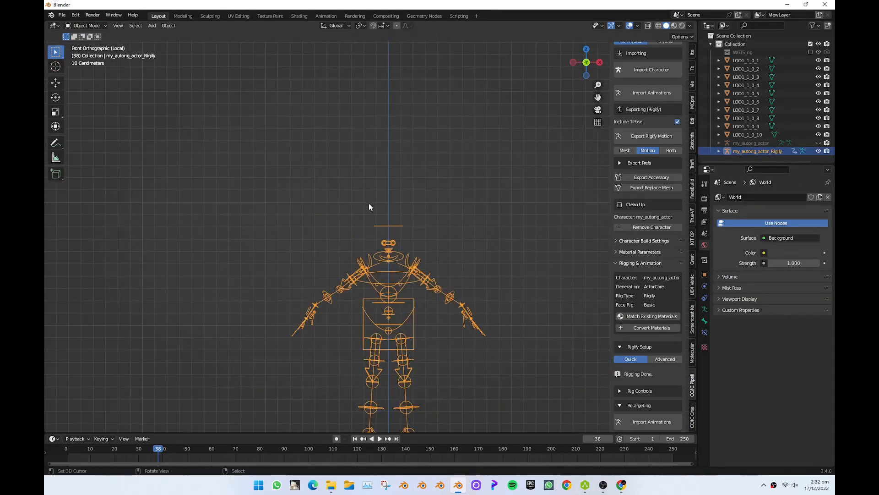
{"action": "scroll", "coordinate": [369, 202], "scroll_direction": "up", "scroll_amount": 5}
{"action": "middle_click_drag", "start_coordinate": [295, 308], "coordinate": [348, 293]}
{"action": "left_click", "coordinate": [86, 26]}
{"action": "left_click", "coordinate": [88, 52]}
- Circle-select the rig's eye and face controls, hide them, and leave local view
{"action": "key", "text": "c"}
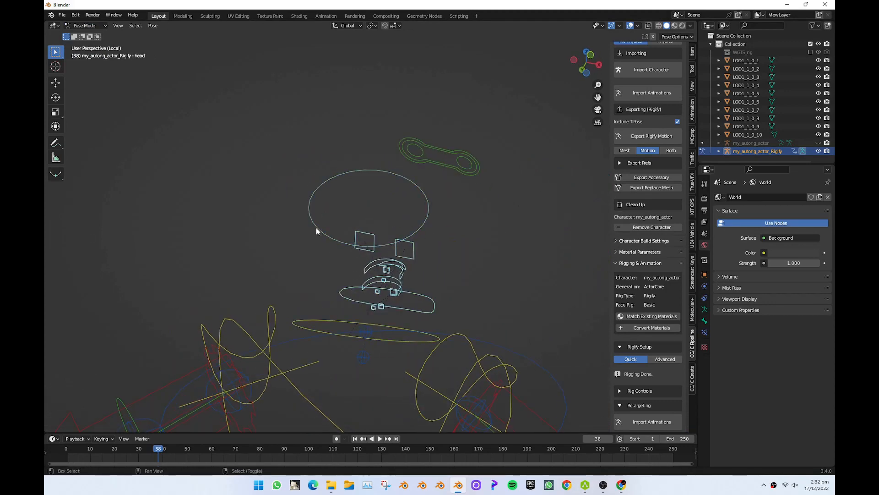
{"action": "key", "text": "c"}
{"action": "middle_click_drag", "start_coordinate": [316, 231], "coordinate": [338, 172]}
{"action": "left_click", "coordinate": [494, 227]}
{"action": "right_click", "coordinate": [495, 227]}
{"action": "key", "text": "Tab"}
{"action": "key", "text": "h"}
{"action": "key", "text": "Tab"}
{"action": "key", "text": "KP_Divide"}
{"action": "scroll", "coordinate": [274, 180], "scroll_direction": "up", "scroll_amount": 3}
- Try rotating the head control, first normally and then with trackball rotation, cancelling both
{"action": "left_click", "coordinate": [433, 50]}
{"action": "key", "text": "r"}
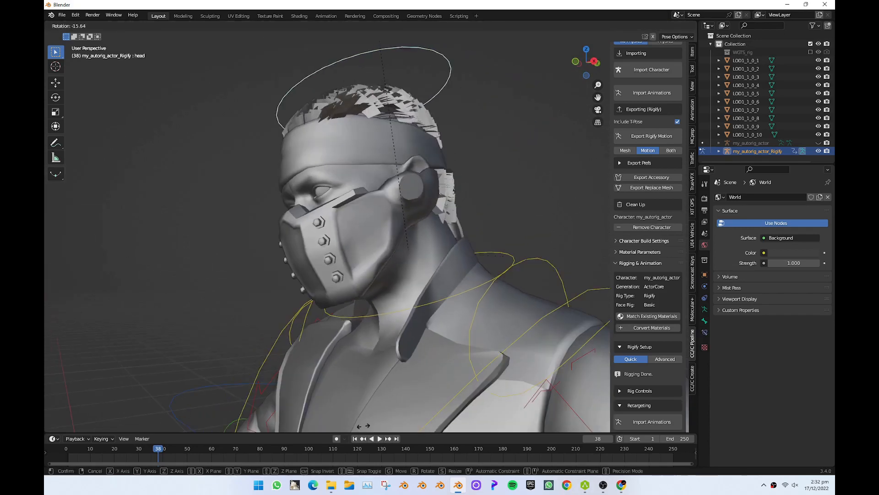
{"action": "right_click", "coordinate": [345, 265]}
{"action": "middle_click_drag", "start_coordinate": [344, 265], "coordinate": [412, 266]}
{"action": "scroll", "coordinate": [412, 265], "scroll_direction": "down", "scroll_amount": 2}
{"action": "key", "text": "r"}
{"action": "key", "text": "r"}
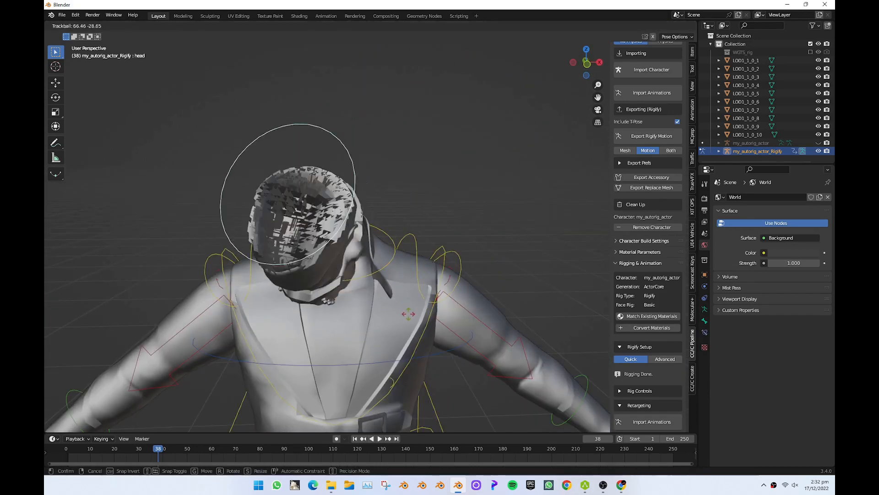
{"action": "right_click", "coordinate": [192, 149]}
- Return the rig to Object Mode and bring the whole character into view
{"action": "left_click", "coordinate": [87, 27]}
{"action": "left_click", "coordinate": [87, 36]}
{"action": "scroll", "coordinate": [440, 288], "scroll_direction": "down", "scroll_amount": 4}
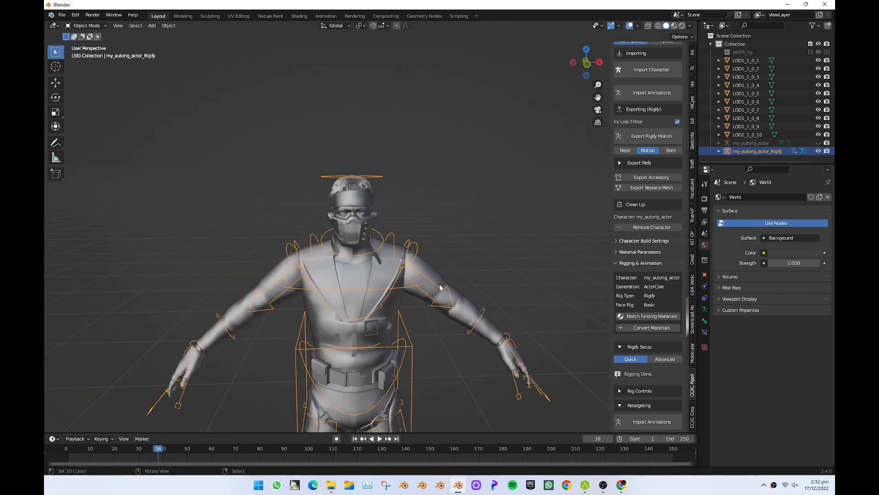
{"action": "middle_click_drag", "start_coordinate": [440, 287], "coordinate": [424, 241], "text": "shift"}
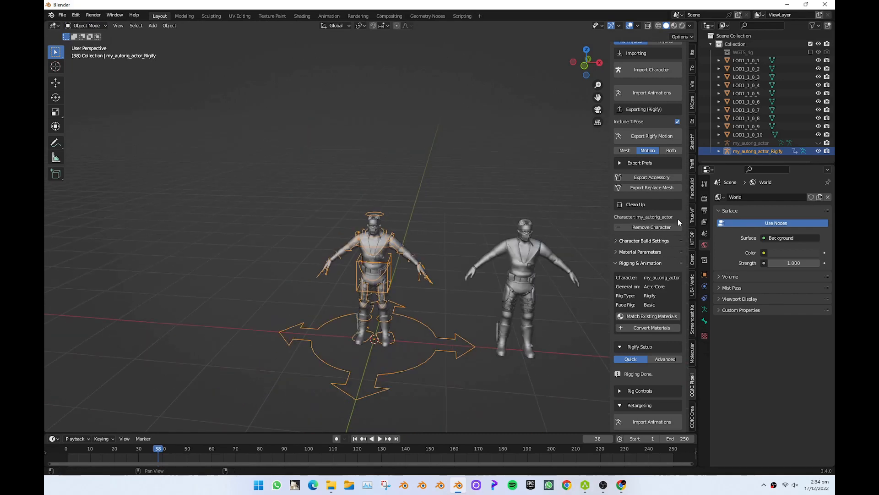
- Import the move_walkfasttoslow_m animation from the Motion folder through the Retargeting tools
{"action": "scroll", "coordinate": [656, 367], "scroll_direction": "down", "scroll_amount": 7}
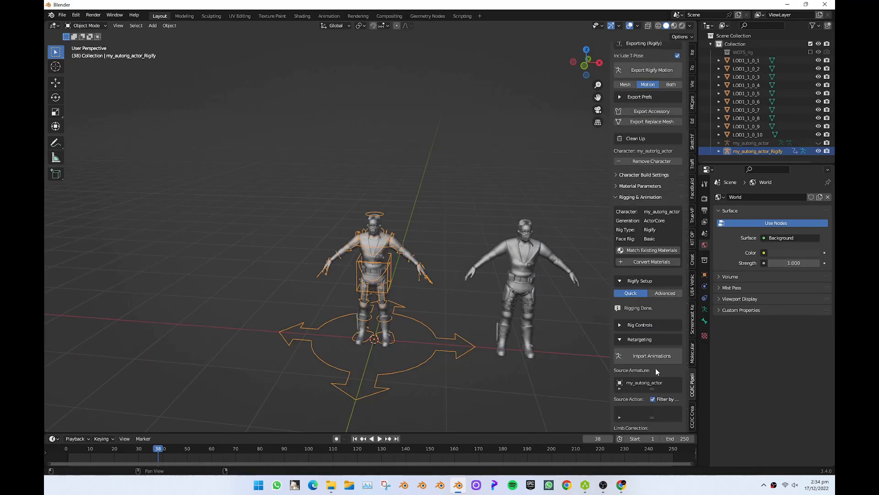
{"action": "scroll", "coordinate": [643, 215], "scroll_direction": "up", "scroll_amount": 2}
{"action": "left_click", "coordinate": [661, 325]}
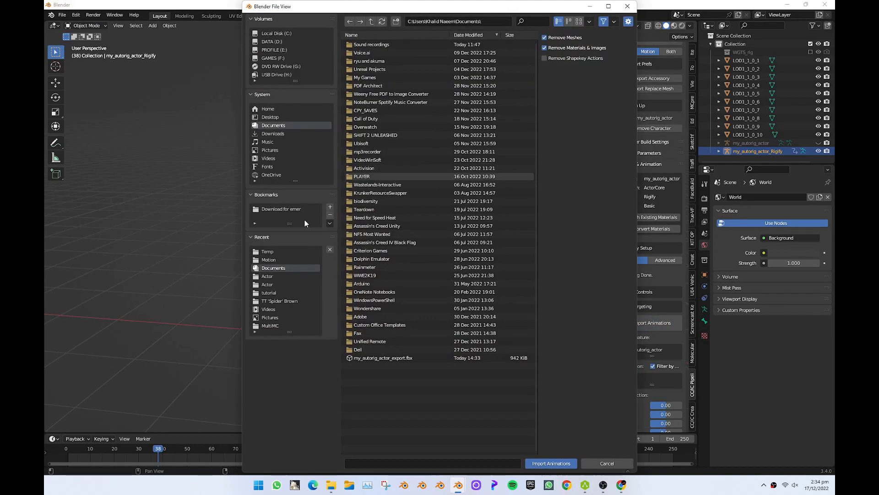
{"action": "left_click", "coordinate": [286, 261]}
{"action": "double_click", "coordinate": [391, 46]}
- Preview the retarget of the move_walkfasttoslow_m action on the Rigify rig and play the walk
{"action": "middle_click_drag", "start_coordinate": [332, 297], "coordinate": [439, 298]}
{"action": "scroll", "coordinate": [407, 294], "scroll_direction": "up", "scroll_amount": 3}
{"action": "left_click", "coordinate": [407, 293]}
{"action": "scroll", "coordinate": [646, 202], "scroll_direction": "down", "scroll_amount": 15}
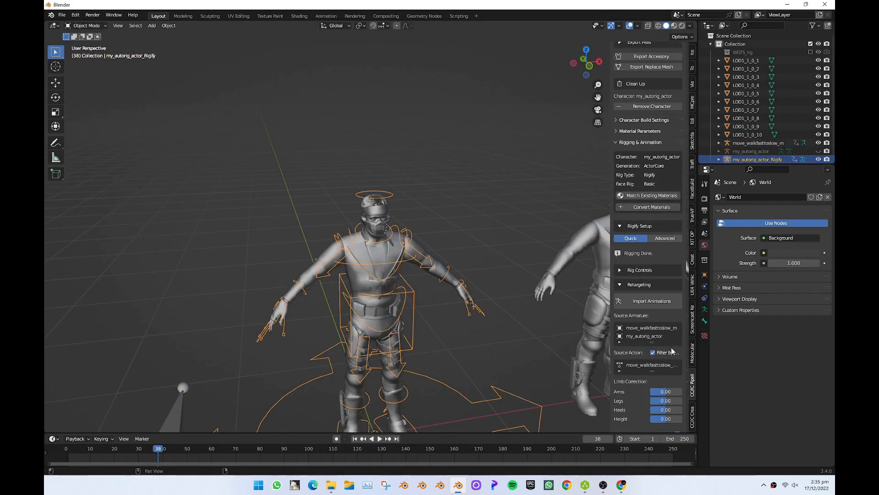
{"action": "left_click", "coordinate": [647, 202]}
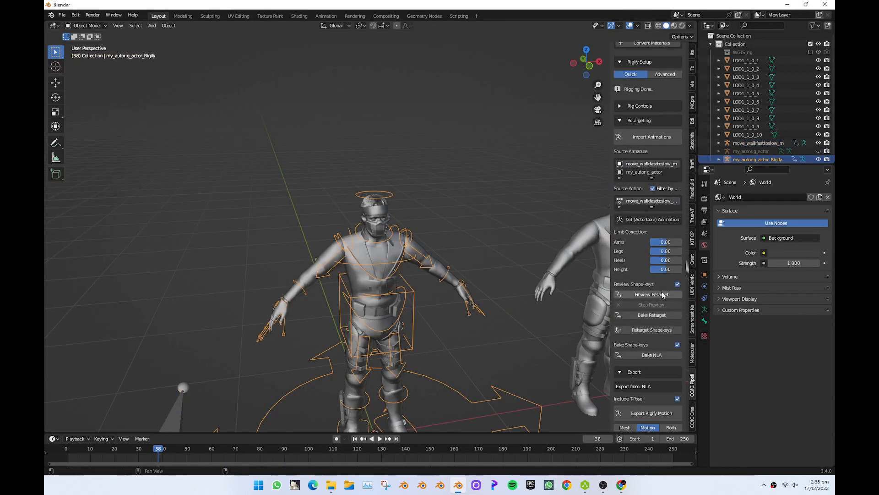
{"action": "left_click", "coordinate": [666, 295]}
{"action": "middle_click_drag", "start_coordinate": [526, 316], "coordinate": [492, 320]}
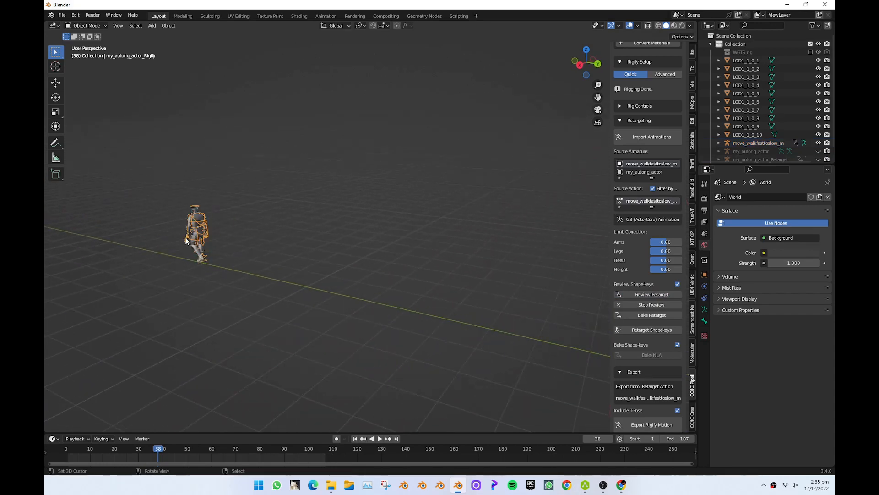
{"action": "middle_click_drag", "start_coordinate": [186, 237], "coordinate": [276, 314]}
{"action": "key", "text": "space"}
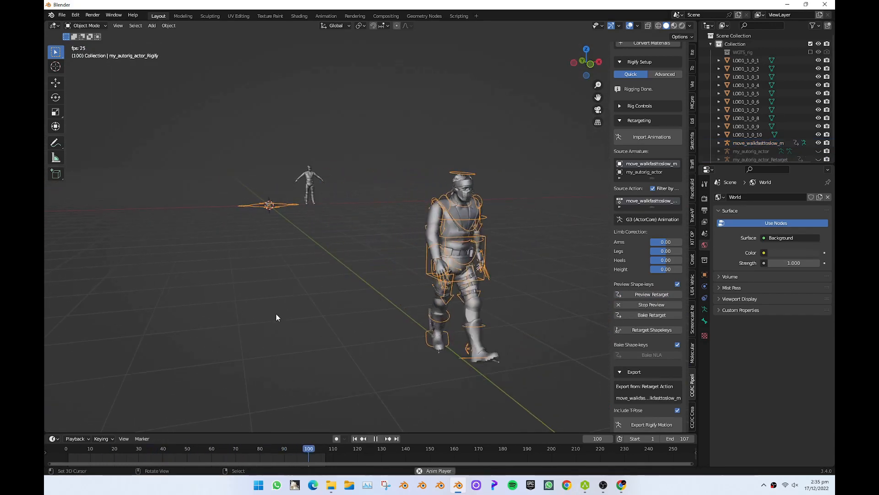
- Try baking the retargeted walk onto the Rigify rig, stop playback, and undo the bake
{"action": "left_click", "coordinate": [646, 317]}
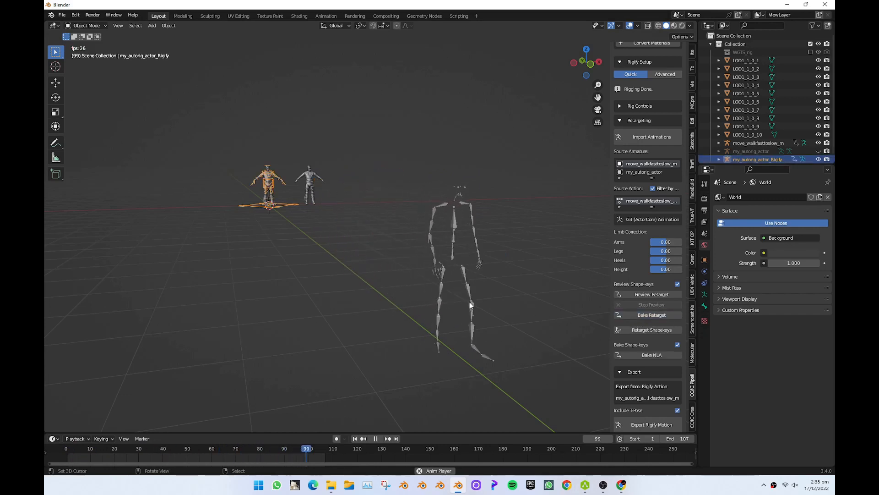
{"action": "key", "text": "space"}
{"action": "key", "text": "ctrl+z"}
{"action": "scroll", "coordinate": [414, 190], "scroll_direction": "up", "scroll_amount": 2}
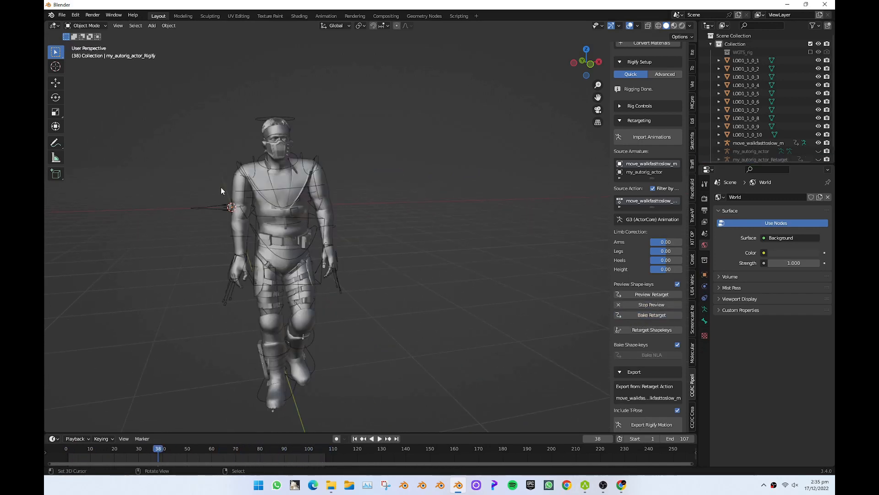
- Try to retarget shape keys from the imported walk and reselect the Rigify rig
{"action": "left_click", "coordinate": [651, 330]}
{"action": "left_click", "coordinate": [325, 310]}
{"action": "middle_click_drag", "start_coordinate": [293, 336], "coordinate": [324, 347]}
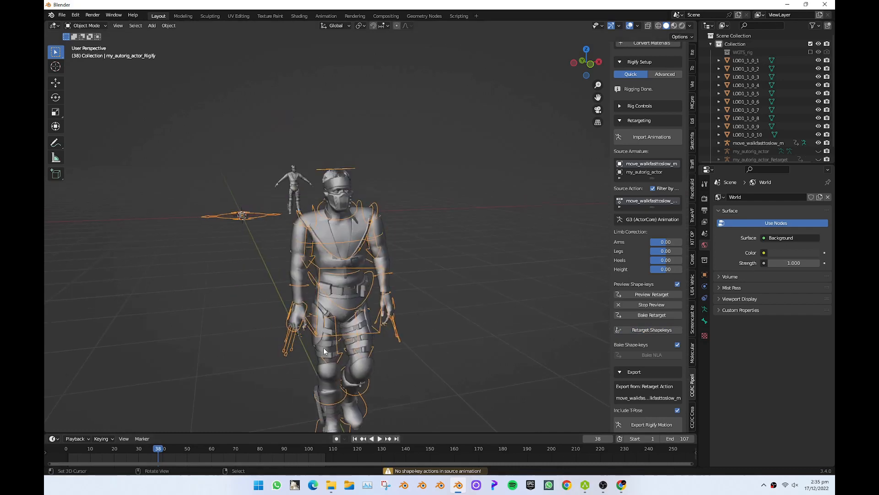
- Play the previewed walk from frame 0 and examine the character's motion from the side
{"action": "left_click_drag", "start_coordinate": [158, 449], "coordinate": [66, 447]}
{"action": "scroll", "coordinate": [412, 366], "scroll_direction": "up", "scroll_amount": 6}
{"action": "middle_click_drag", "start_coordinate": [390, 403], "coordinate": [471, 306], "text": "shift"}
{"action": "middle_click_drag", "start_coordinate": [357, 311], "coordinate": [408, 320]}
{"action": "key", "text": "space"}
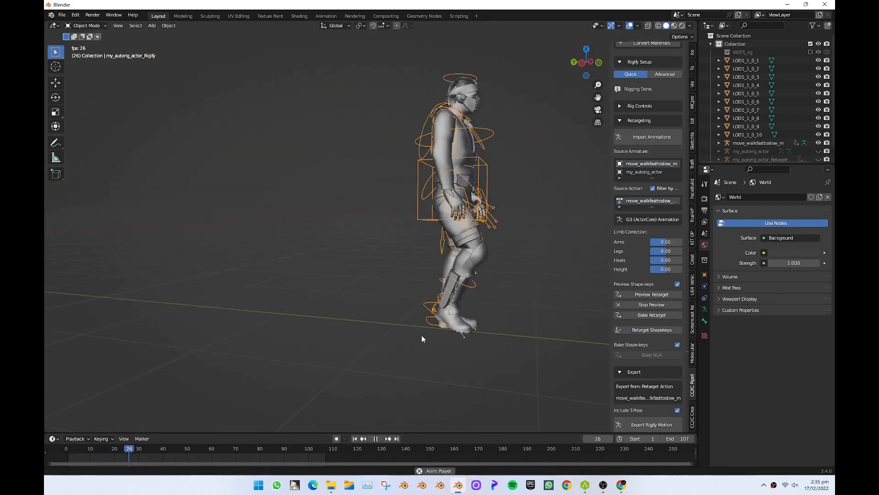
{"action": "scroll", "coordinate": [82, 336], "scroll_direction": "down", "scroll_amount": 6}
{"action": "middle_click_drag", "start_coordinate": [82, 325], "coordinate": [220, 312], "text": "shift"}
{"action": "key", "text": "space"}
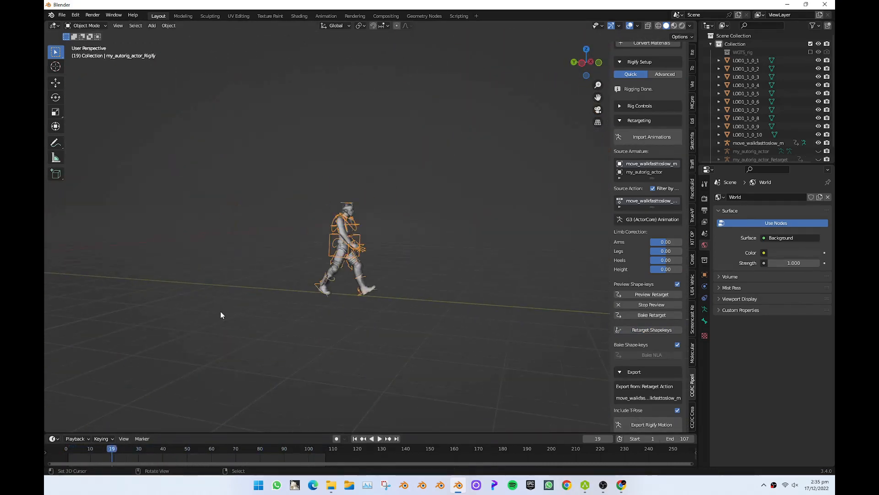
- Switch the Rigify rig to Pose Mode
{"action": "middle_click_drag", "start_coordinate": [298, 286], "coordinate": [440, 245]}
{"action": "left_click", "coordinate": [75, 25]}
{"action": "left_click", "coordinate": [84, 55]}
{"action": "middle_click_drag", "start_coordinate": [222, 456], "coordinate": [232, 458]}
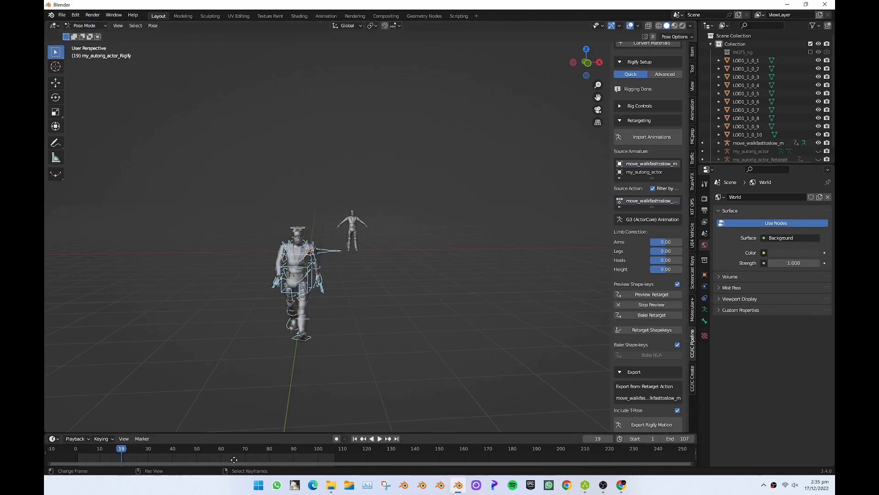
- Stop the retarget preview, set the rig to Object Mode, and frame it in the viewport
{"action": "left_click", "coordinate": [671, 305]}
{"action": "middle_click_drag", "start_coordinate": [408, 293], "coordinate": [433, 304]}
{"action": "left_click", "coordinate": [89, 25]}
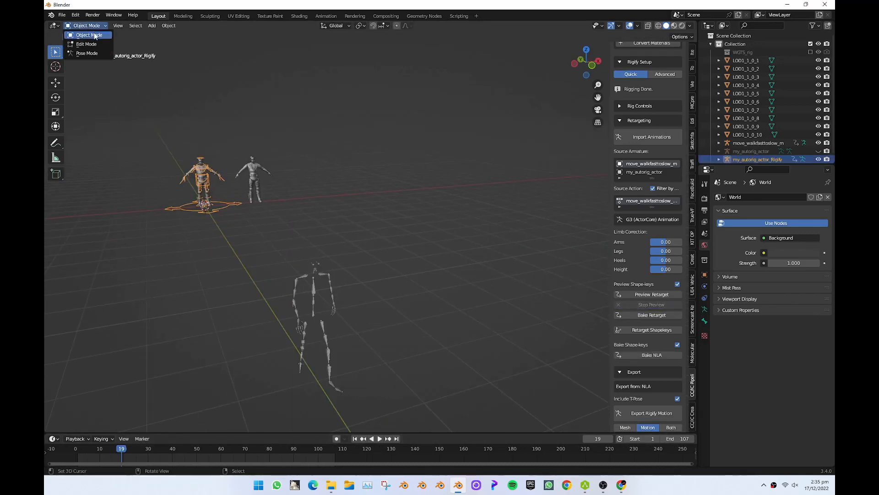
{"action": "left_click", "coordinate": [94, 36]}
{"action": "key", "text": "KP_Decimal"}
{"action": "scroll", "coordinate": [297, 248], "scroll_direction": "up", "scroll_amount": 2}
{"action": "middle_click_drag", "start_coordinate": [593, 296], "coordinate": [511, 263]}
{"action": "left_click", "coordinate": [95, 26]}
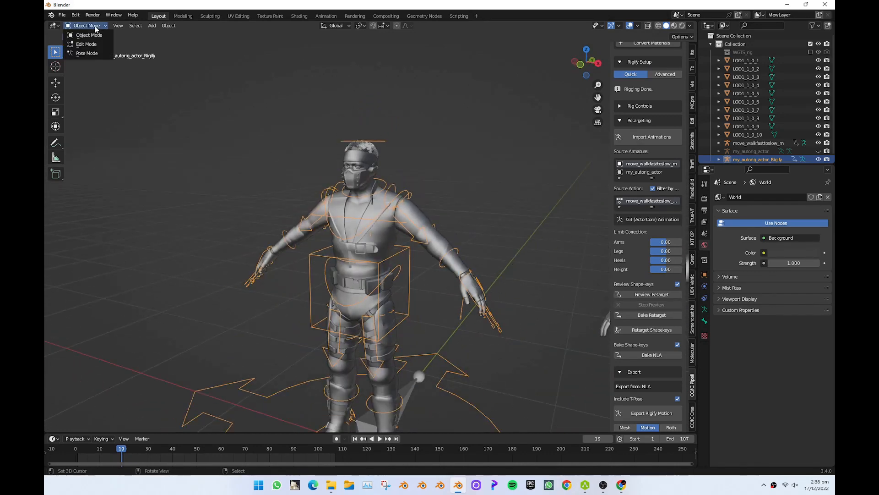
- Show the two characters in Material Preview shading
{"action": "scroll", "coordinate": [398, 261], "scroll_direction": "down", "scroll_amount": 4}
{"action": "middle_click_drag", "start_coordinate": [463, 227], "coordinate": [485, 229]}
{"action": "middle_click_drag", "start_coordinate": [485, 229], "coordinate": [433, 234], "text": "shift"}
{"action": "left_click", "coordinate": [674, 26]}
- Delete the duplicate character's LOD1 meshes standing beside the rigged character, keeping the Rigify rig and its meshes
{"action": "left_click_drag", "start_coordinate": [397, 144], "coordinate": [548, 360]}
{"action": "key", "text": "Delete"}
{"action": "key", "text": "ctrl+z"}
{"action": "right_click", "coordinate": [386, 334], "text": "shift"}
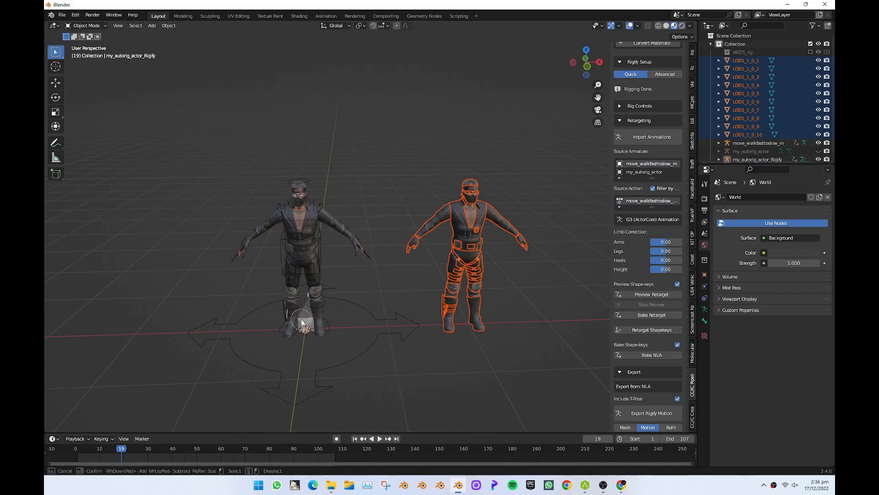
{"action": "key", "text": "Delete"}
- Delete the leftover move_walkfasttoslow_m source armature from the scene
{"action": "scroll", "coordinate": [451, 281], "scroll_direction": "down", "scroll_amount": 4}
{"action": "middle_click_drag", "start_coordinate": [451, 282], "coordinate": [501, 320]}
{"action": "right_click", "coordinate": [521, 368]}
{"action": "key", "text": "Delete"}
{"action": "middle_click_drag", "start_coordinate": [440, 320], "coordinate": [339, 267]}
{"action": "scroll", "coordinate": [418, 301], "scroll_direction": "up", "scroll_amount": 6}
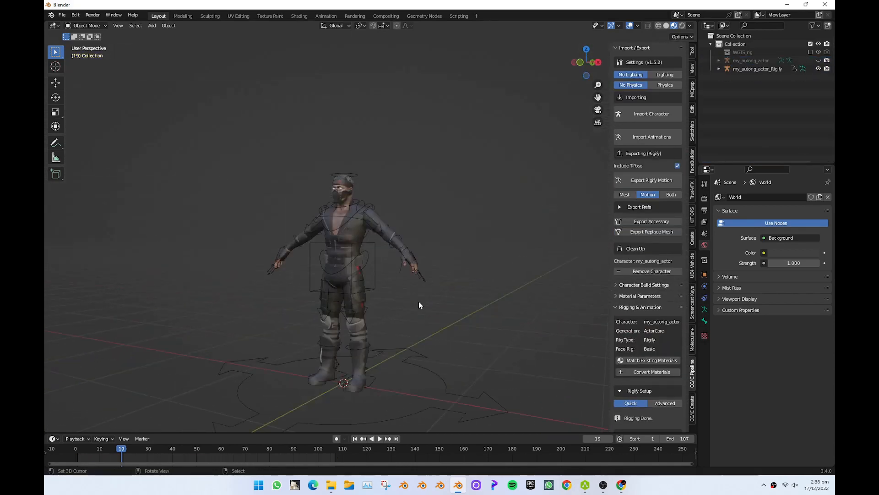
- Try Rendered viewport shading on the character and open its lighting options
{"action": "scroll", "coordinate": [419, 301], "scroll_direction": "down", "scroll_amount": 1}
{"action": "key", "text": "z"}
{"action": "key", "text": "z"}
{"action": "left_click", "coordinate": [683, 26]}
{"action": "left_click", "coordinate": [689, 26]}
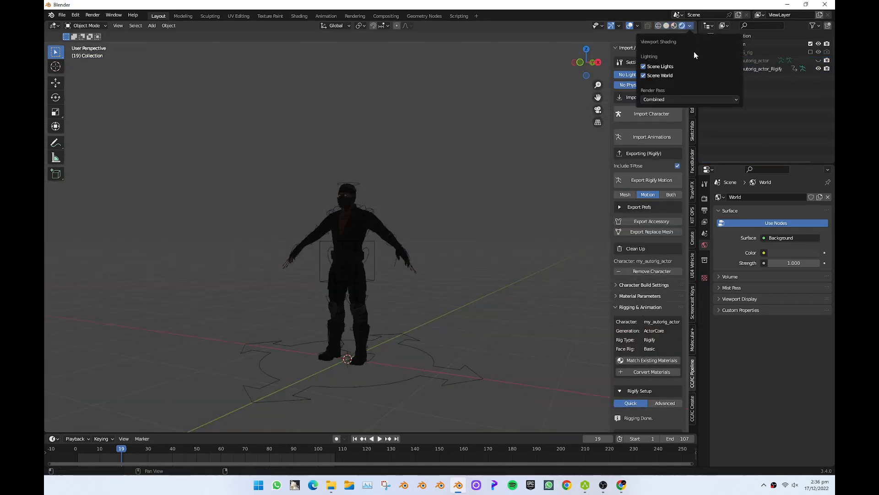
- Set the viewport to Solid shading with texture colours and inspect the character's head and torso
{"action": "left_click", "coordinate": [666, 26]}
{"action": "left_click", "coordinate": [690, 26]}
{"action": "left_click", "coordinate": [719, 139]}
{"action": "scroll", "coordinate": [529, 255], "scroll_direction": "up", "scroll_amount": 4}
{"action": "middle_click_drag", "start_coordinate": [528, 254], "coordinate": [556, 256]}
{"action": "scroll", "coordinate": [502, 249], "scroll_direction": "up", "scroll_amount": 5}
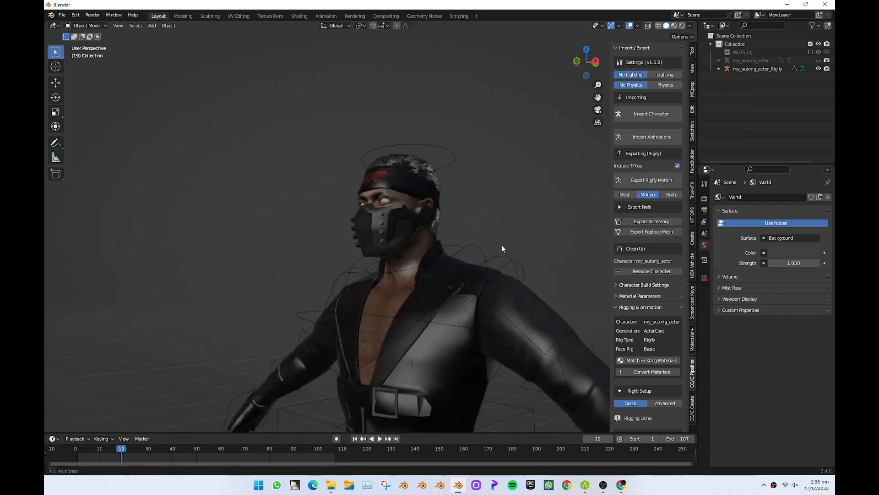